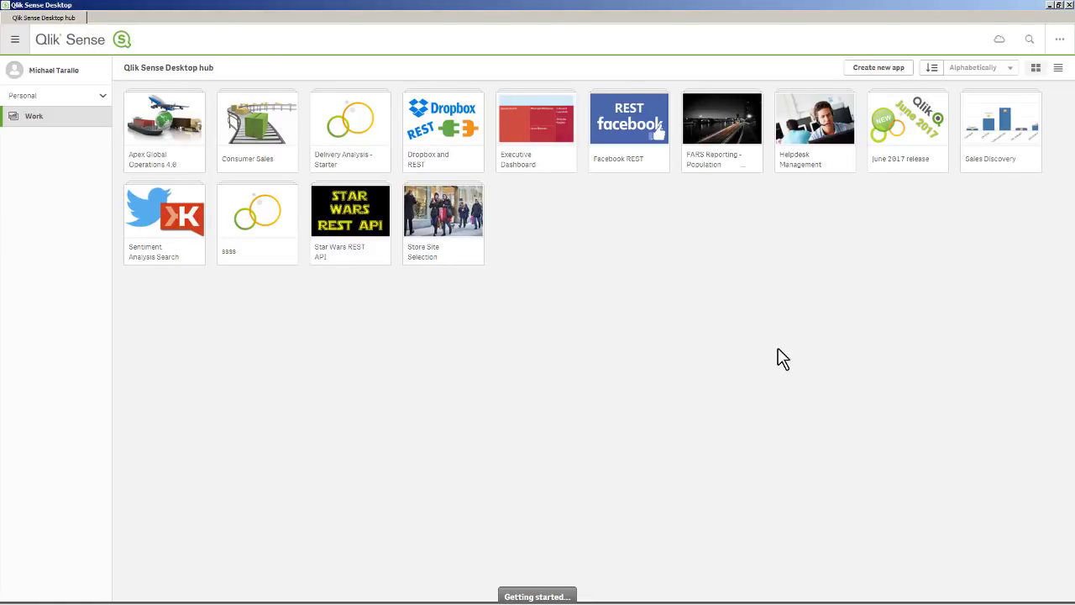
- Open the june 2017 release app and choose smart_orders.xls from the C drive's sample folder as a data source
click(914, 135)
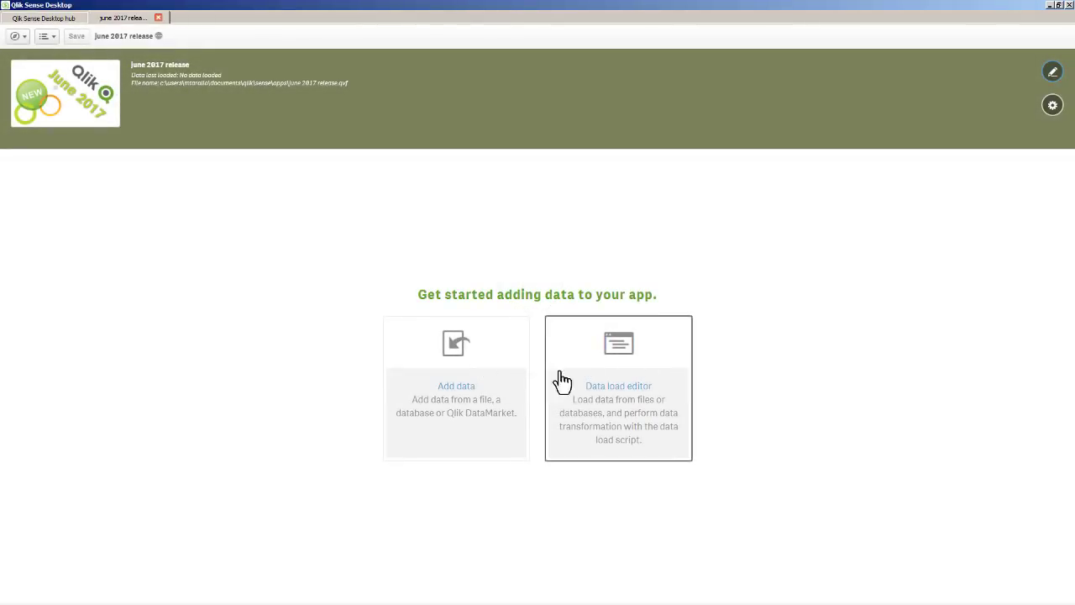
click(470, 393)
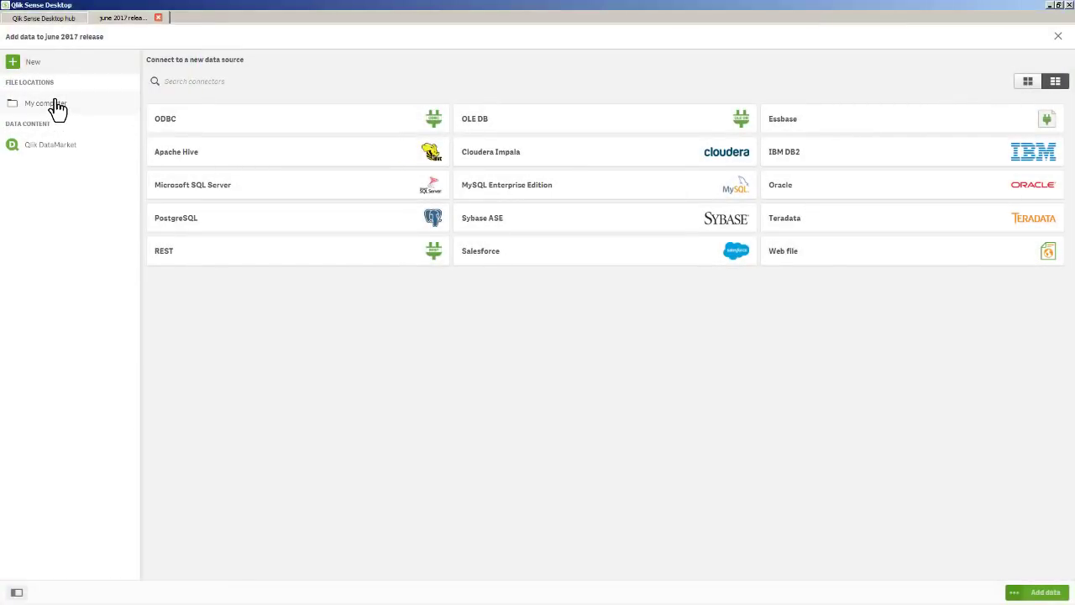
click(55, 105)
click(166, 159)
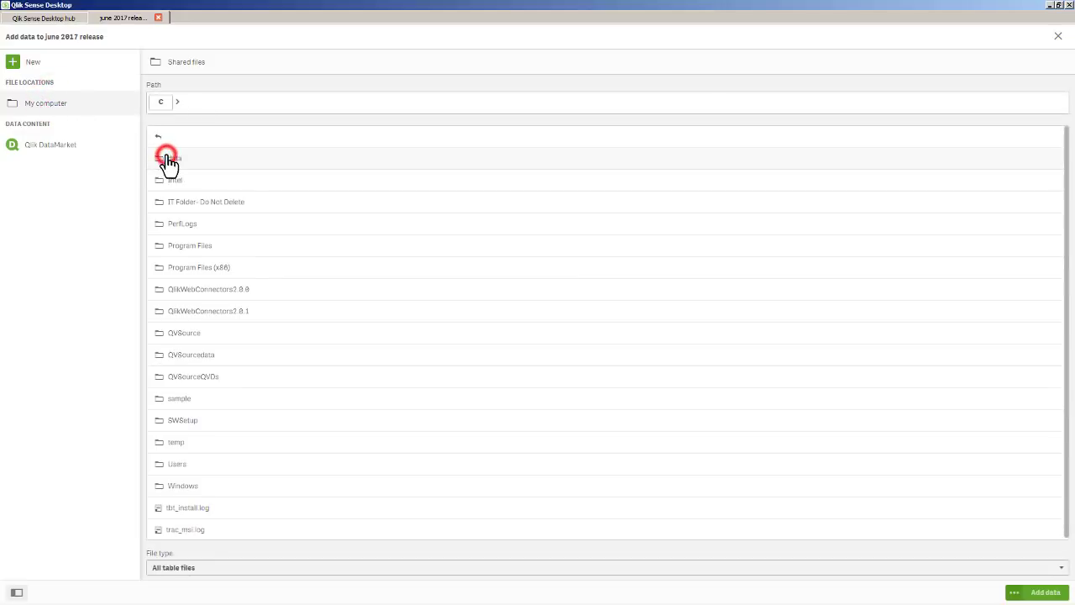
click(181, 400)
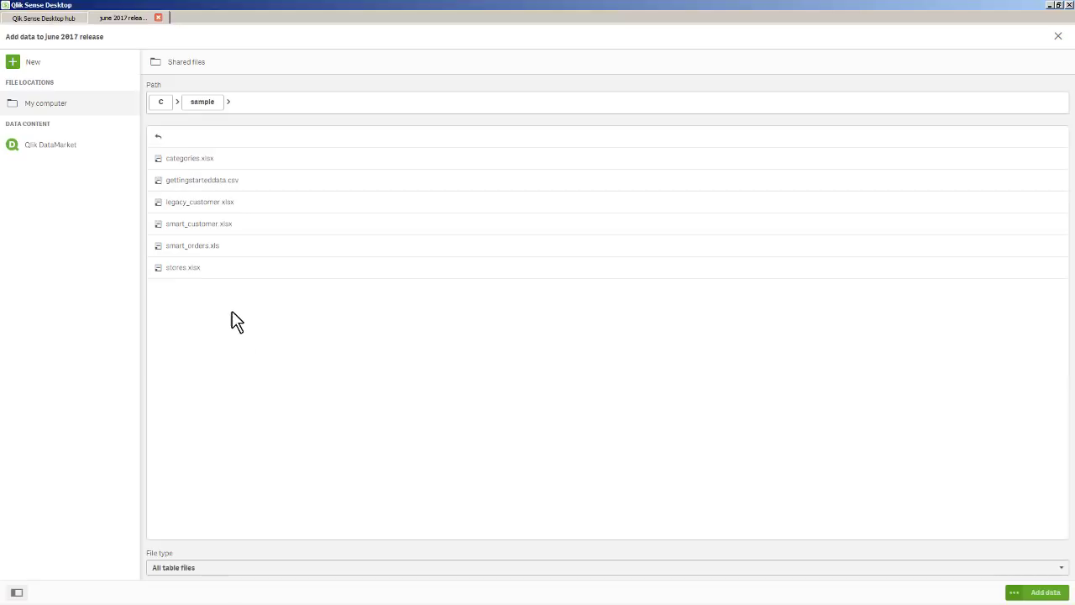
click(226, 247)
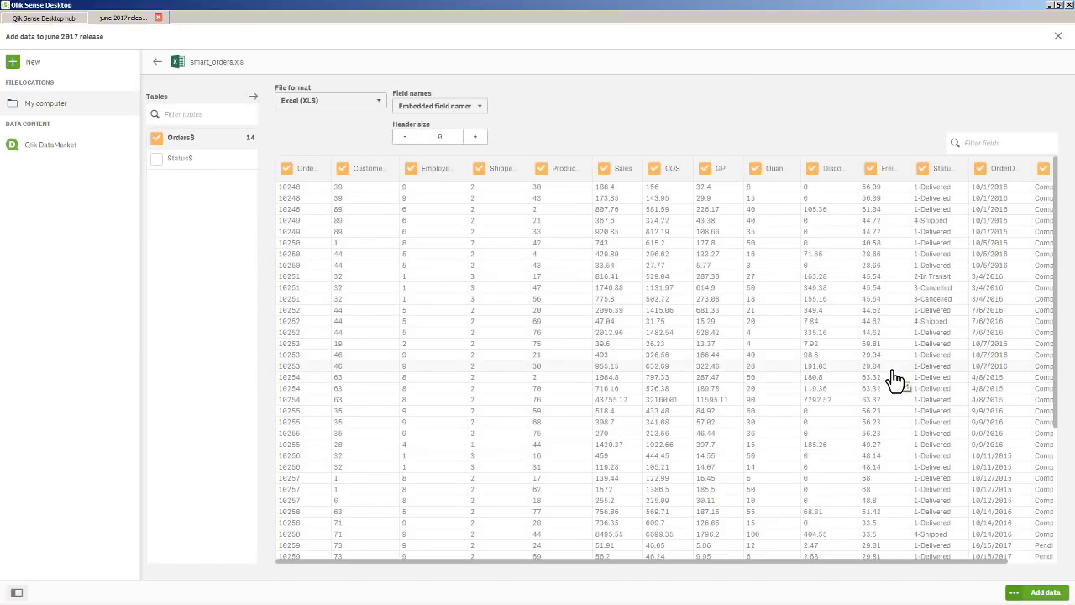
- Add the Orders$ table from smart_orders.xls to the app with data profiling enabled
click(500, 169)
click(518, 148)
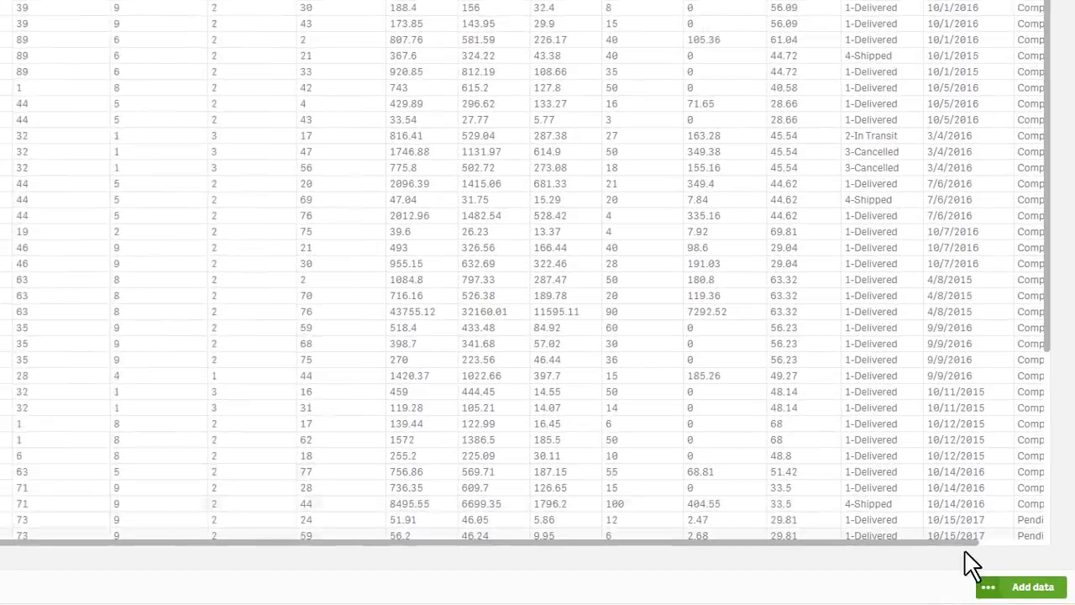
click(987, 588)
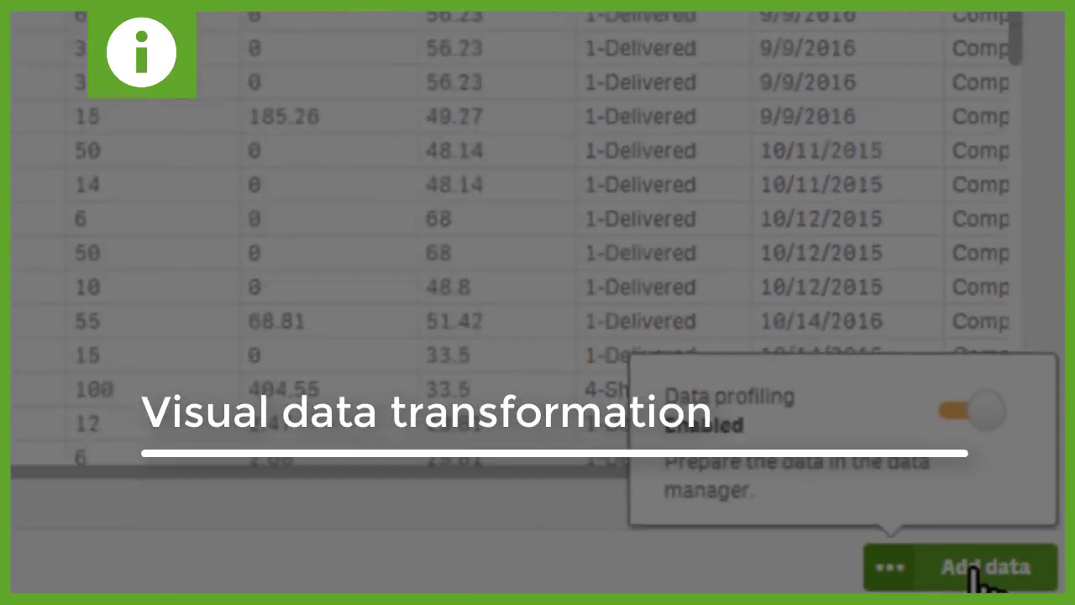
click(884, 538)
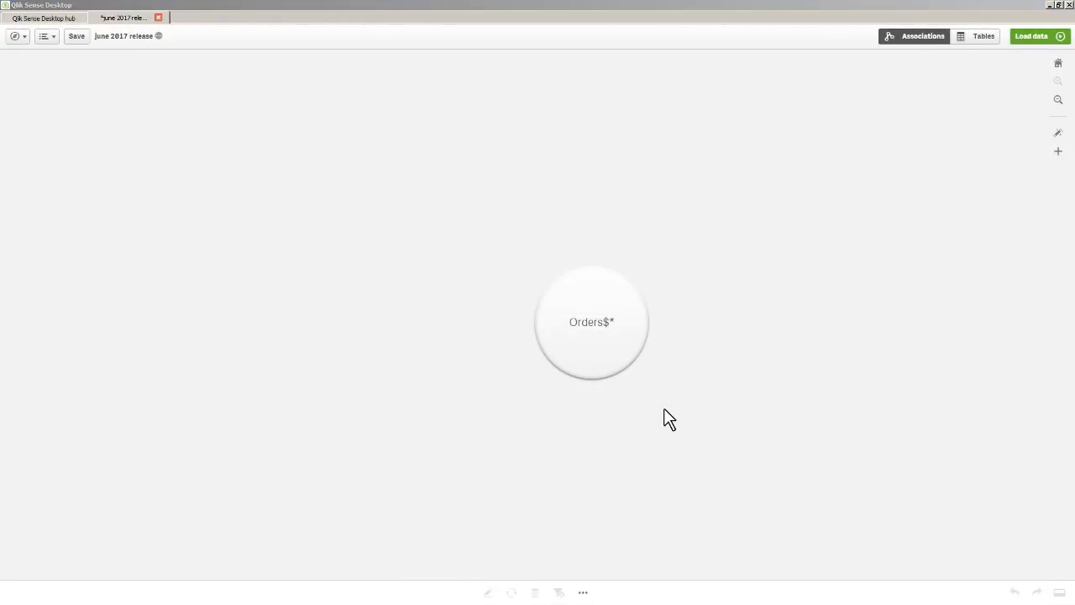
- Preview the Orders$ table's data and look at it in both the table view and the associations view
click(622, 355)
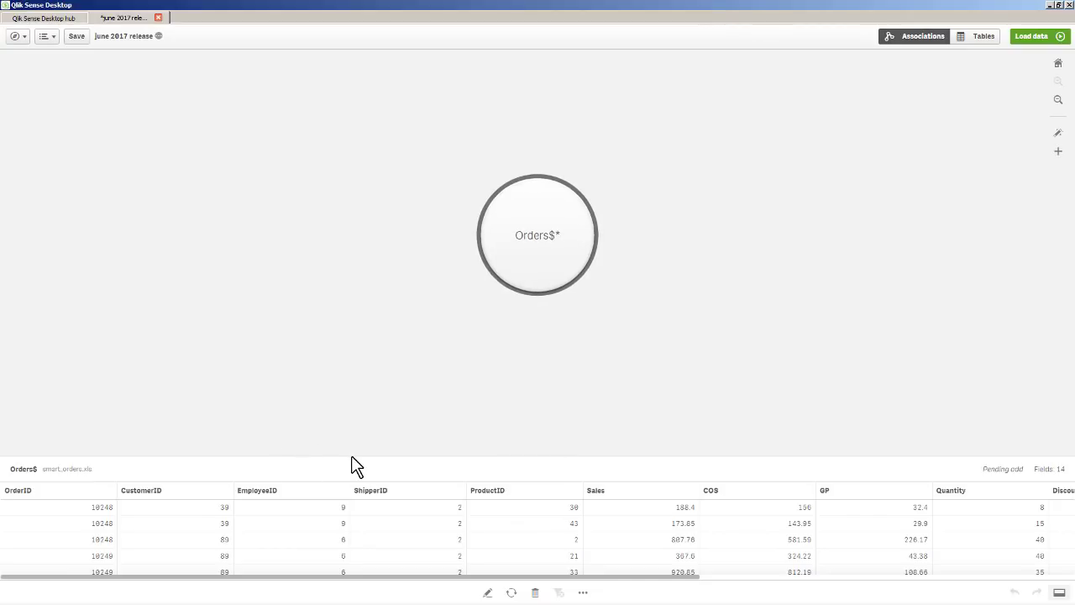
click(976, 42)
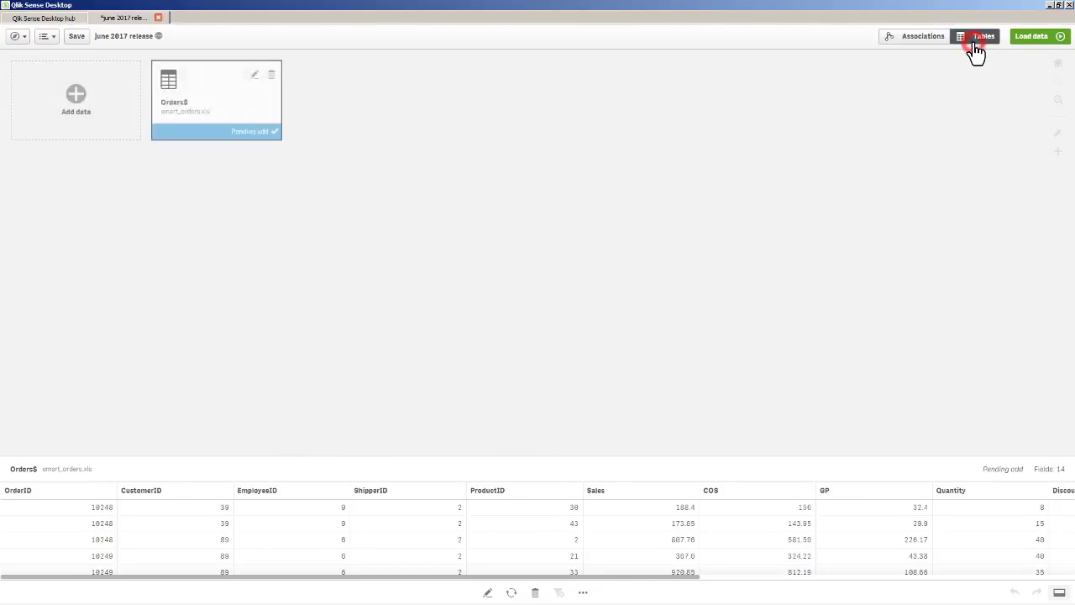
click(928, 37)
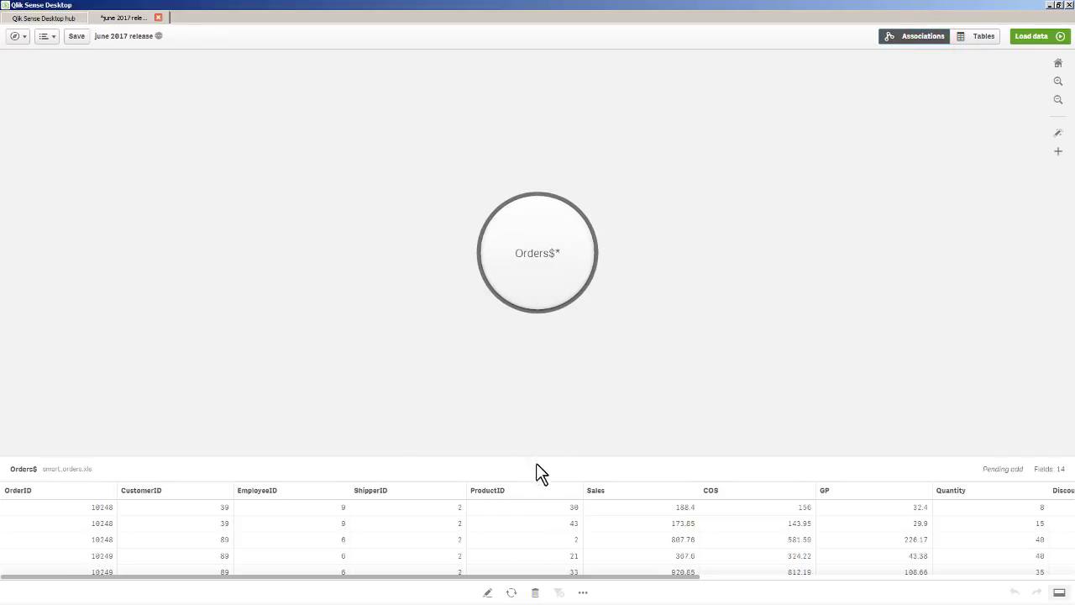
- Open the Orders$ table for editing and group the Sales field's values into 3 buckets
click(487, 593)
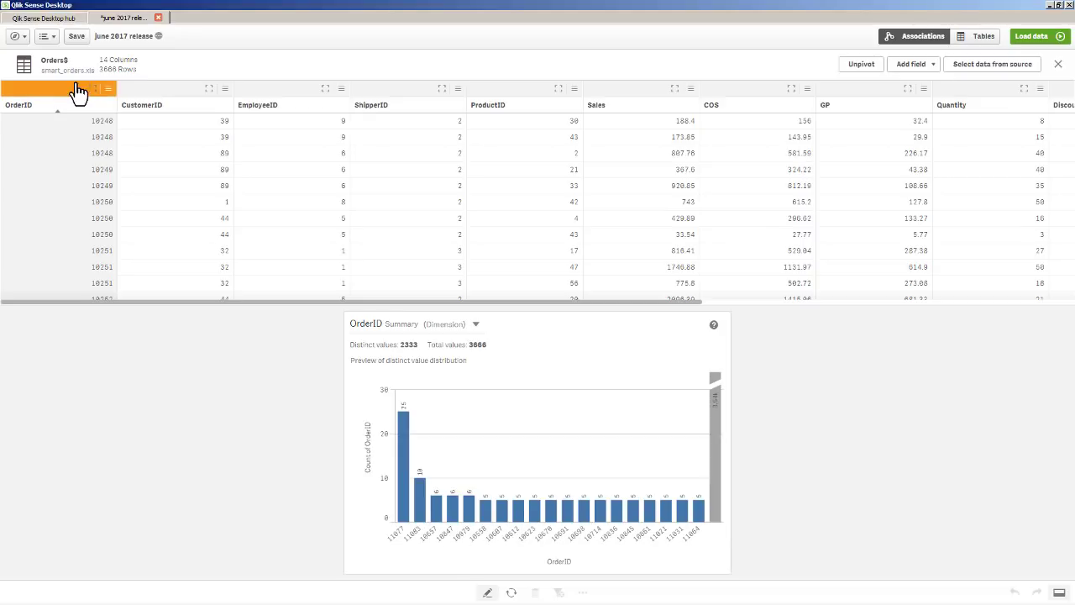
click(628, 90)
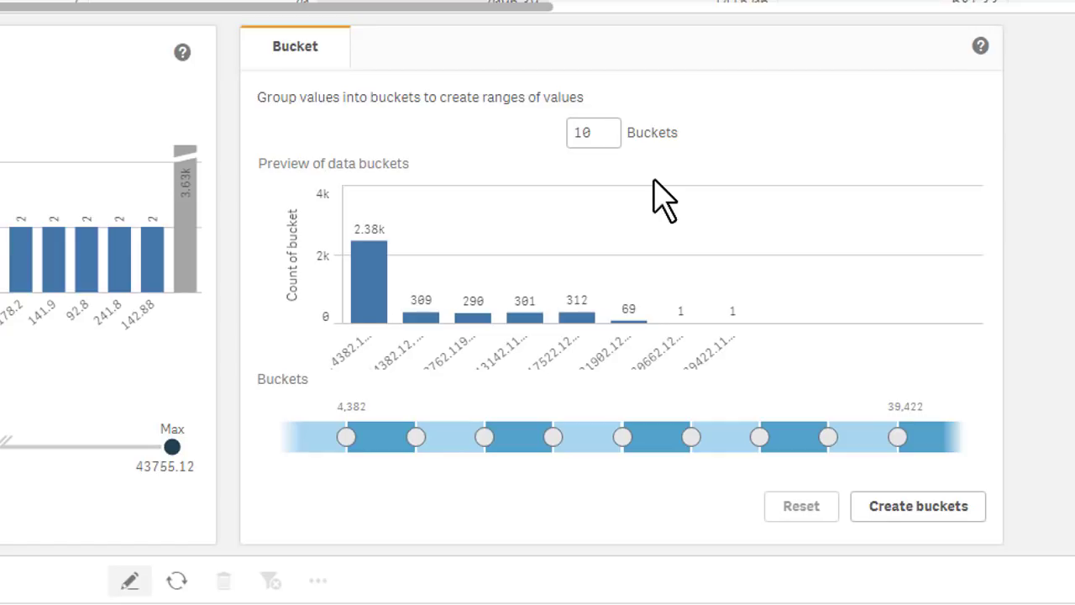
drag(593, 134, 559, 135)
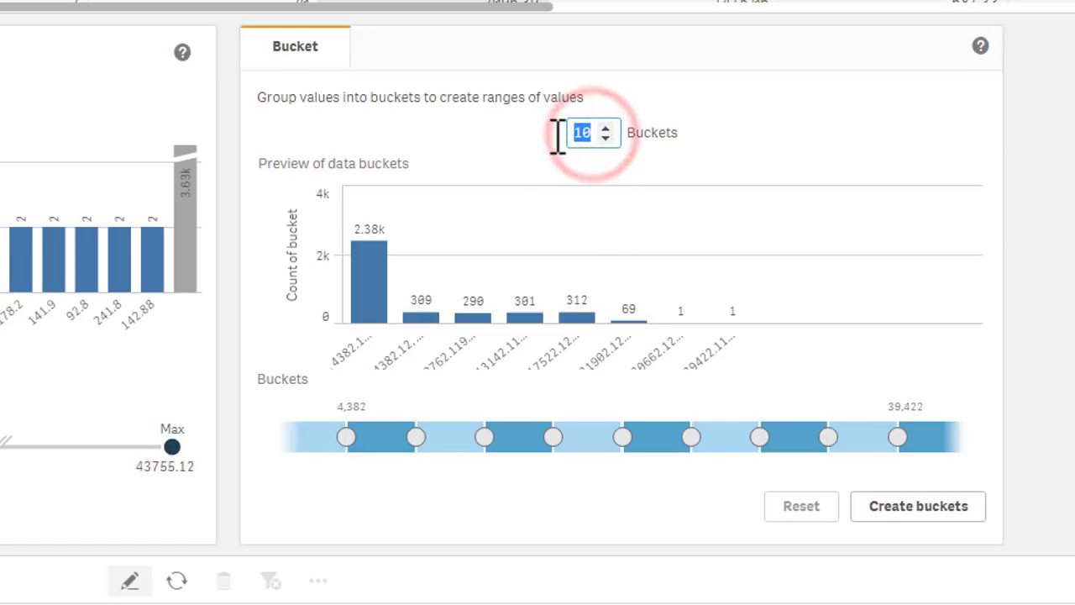
text(3)
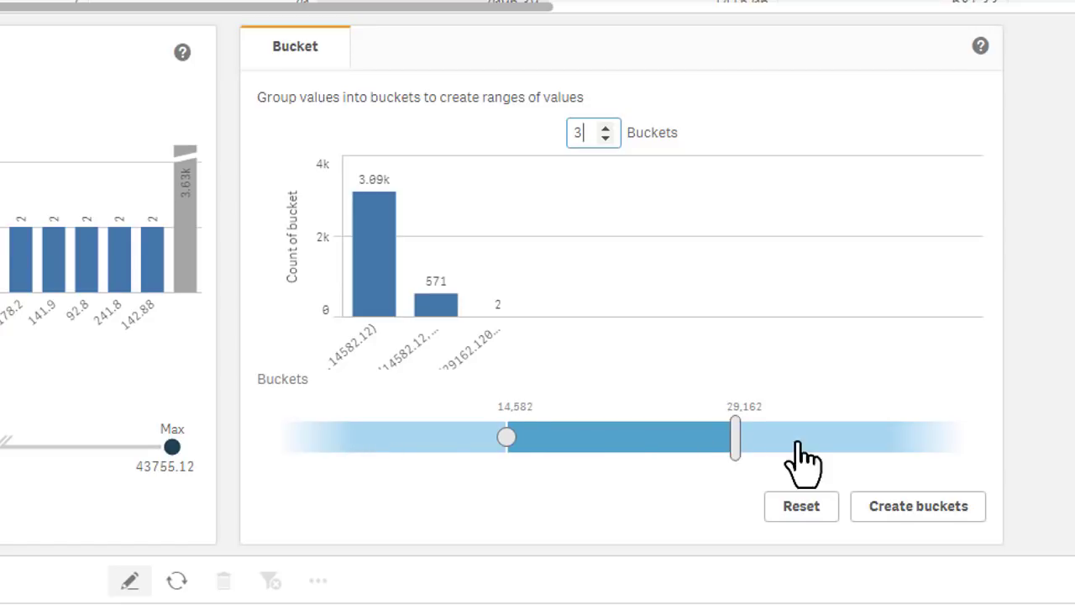
- Name the three Sales buckets Small, Medium and Large from lowest to highest and create a new field from them
click(403, 435)
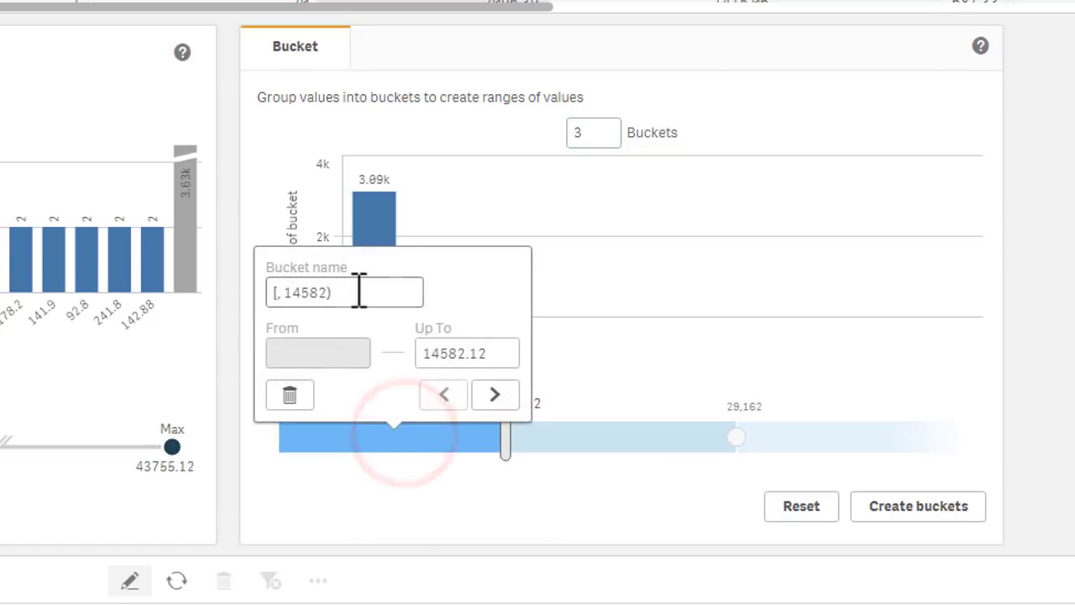
drag(359, 292, 277, 292)
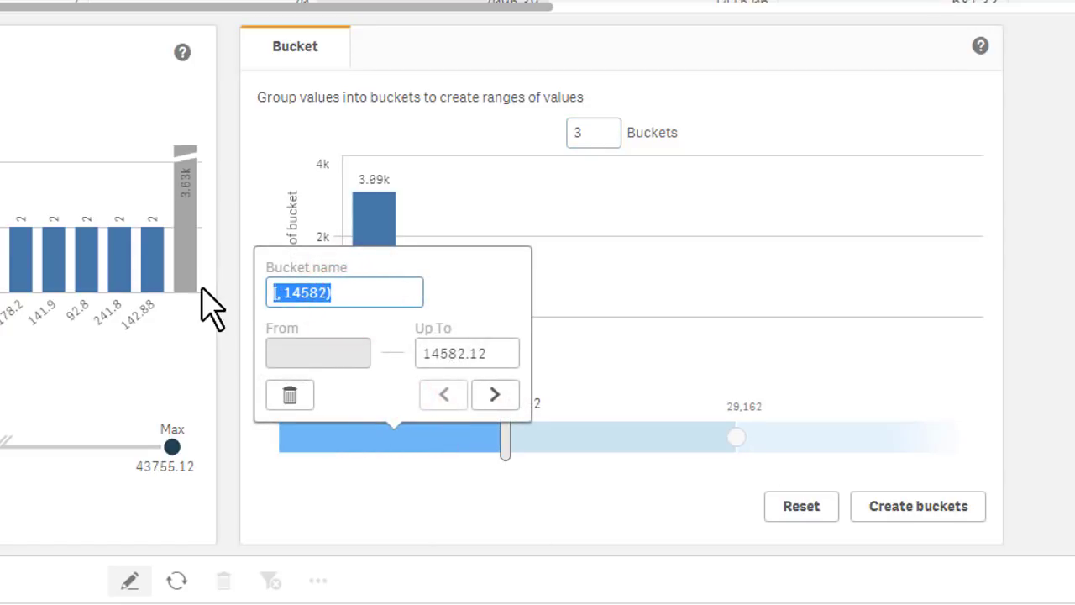
text(Small)
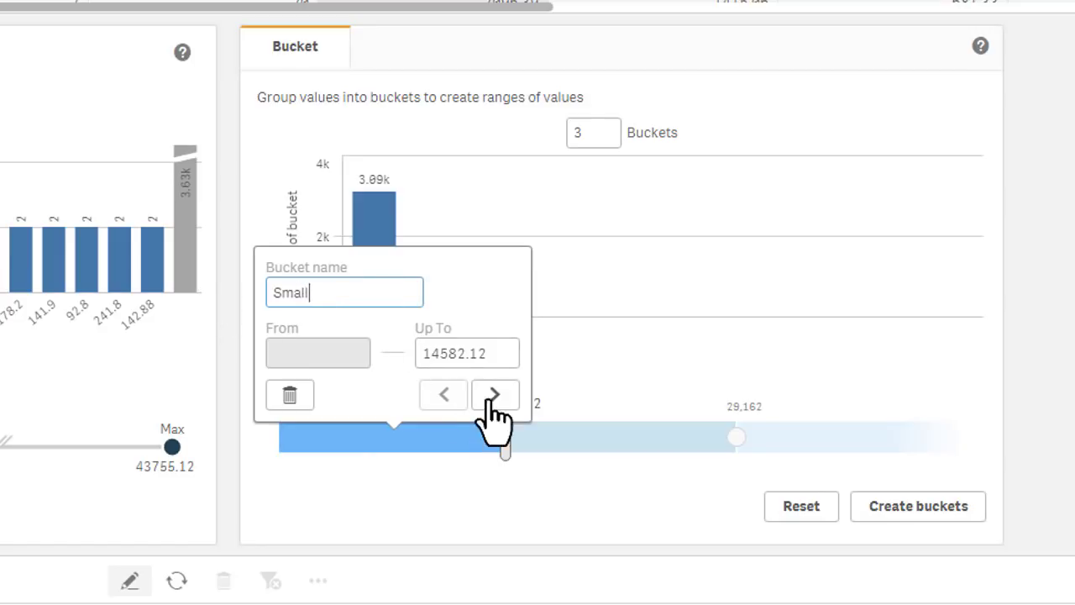
click(495, 395)
drag(643, 290, 456, 247)
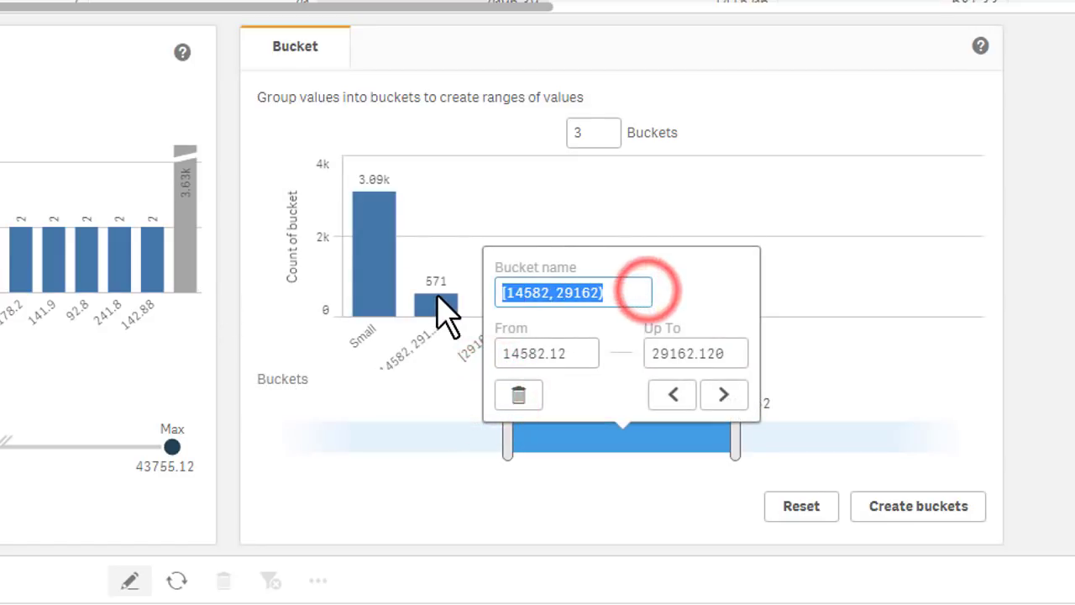
text(Medium)
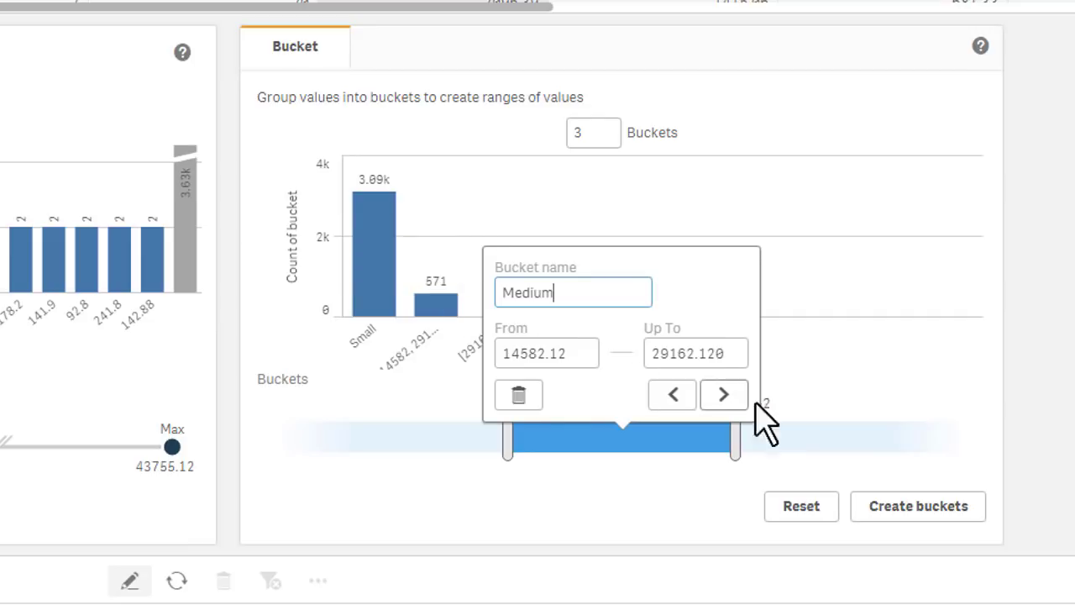
click(730, 395)
drag(823, 292, 685, 311)
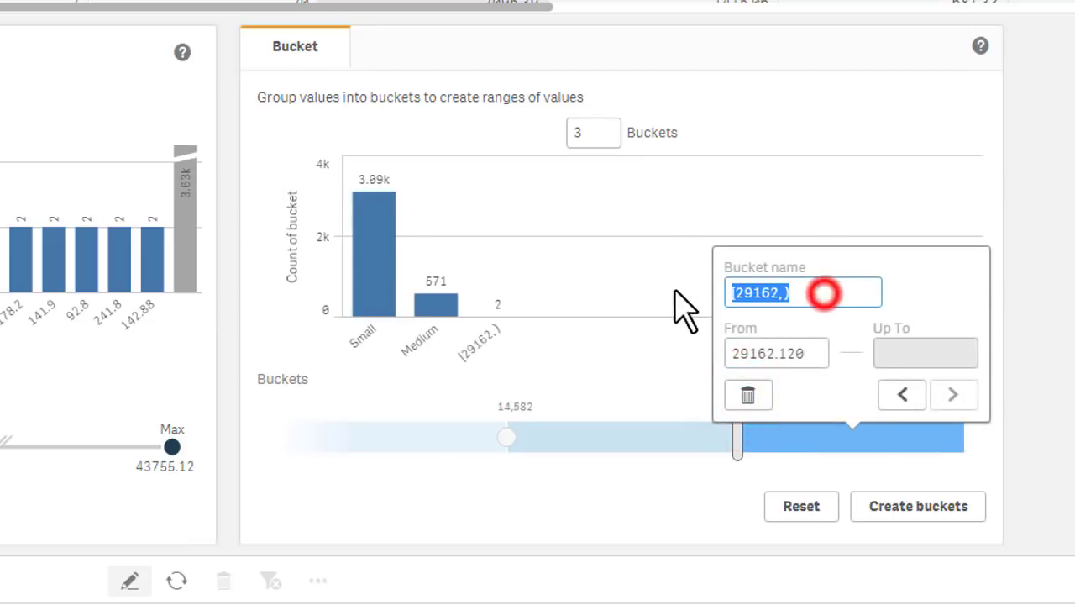
text(Large)
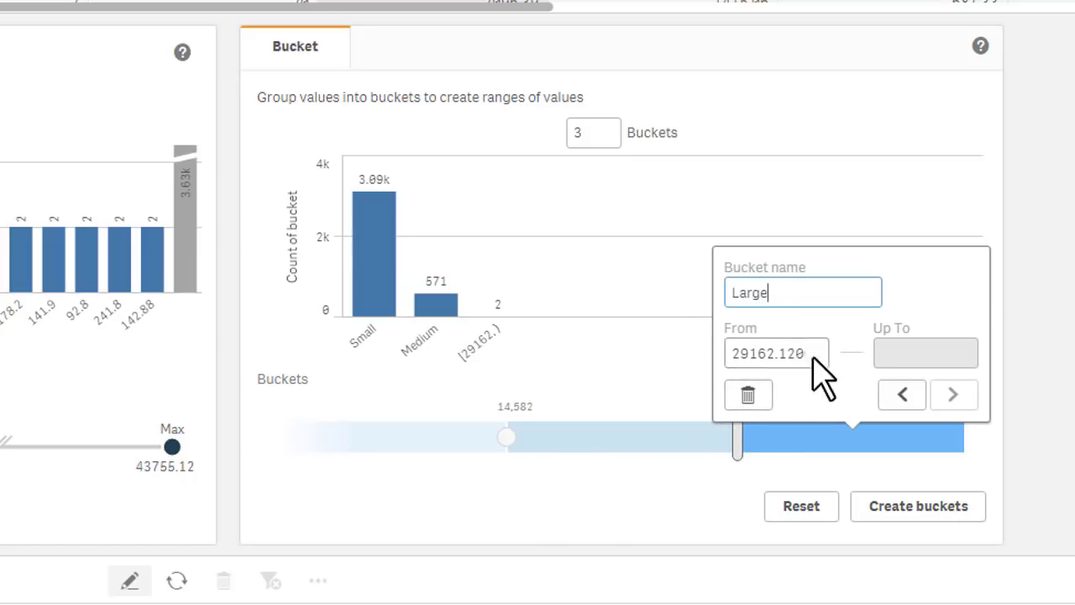
click(694, 500)
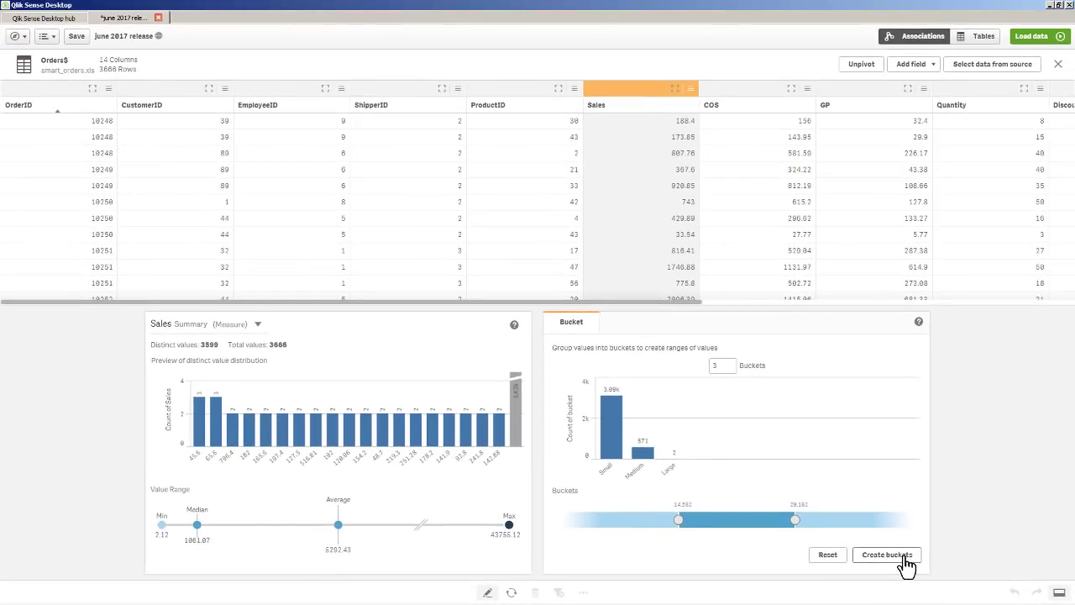
click(905, 559)
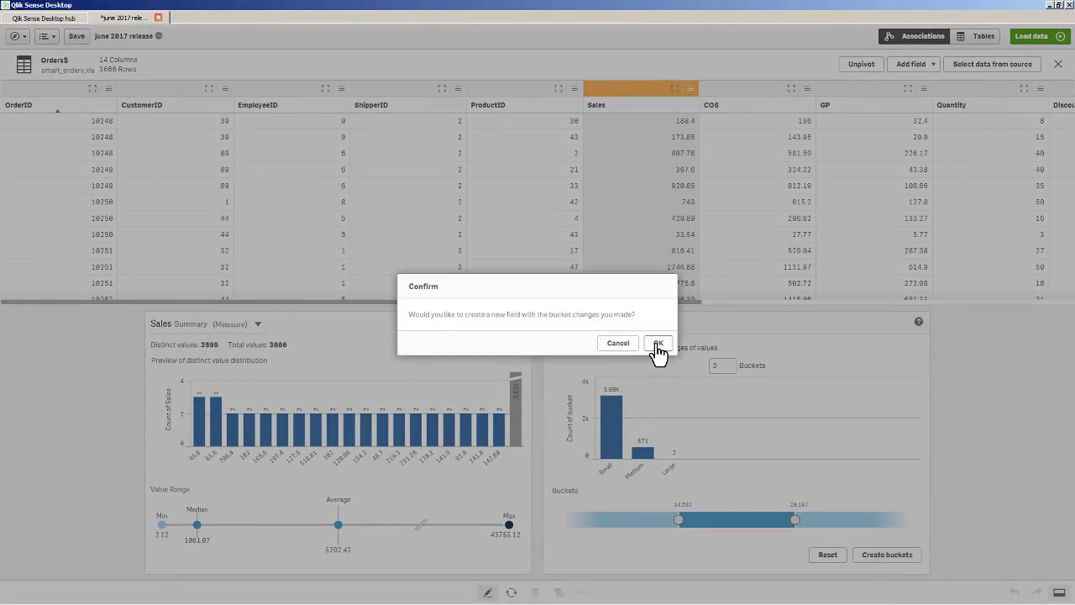
click(658, 344)
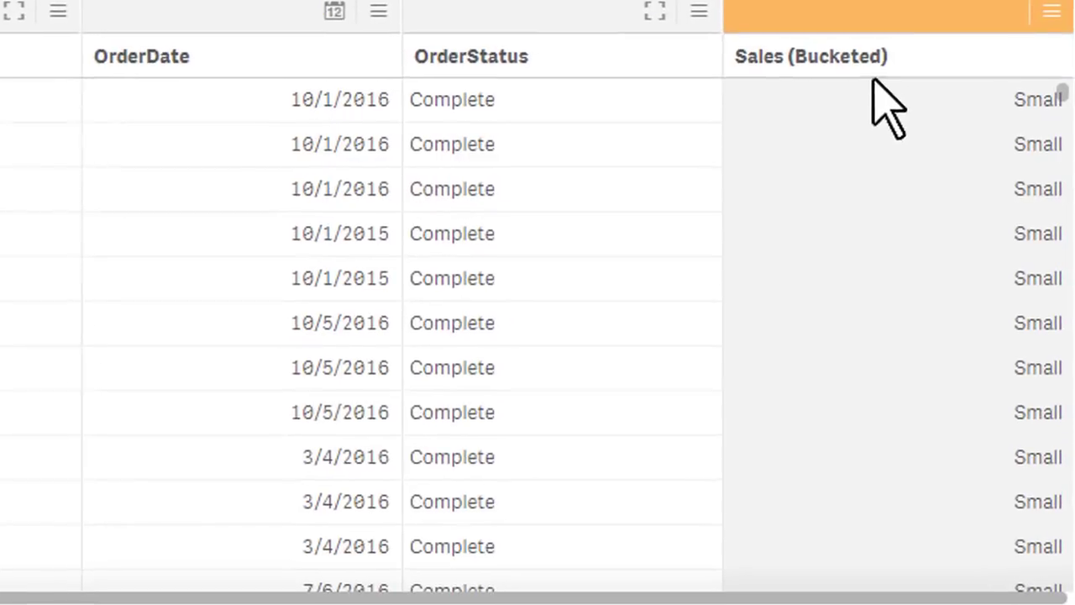
- Rename the Sales (Bucketed) field to Deal Size
click(908, 58)
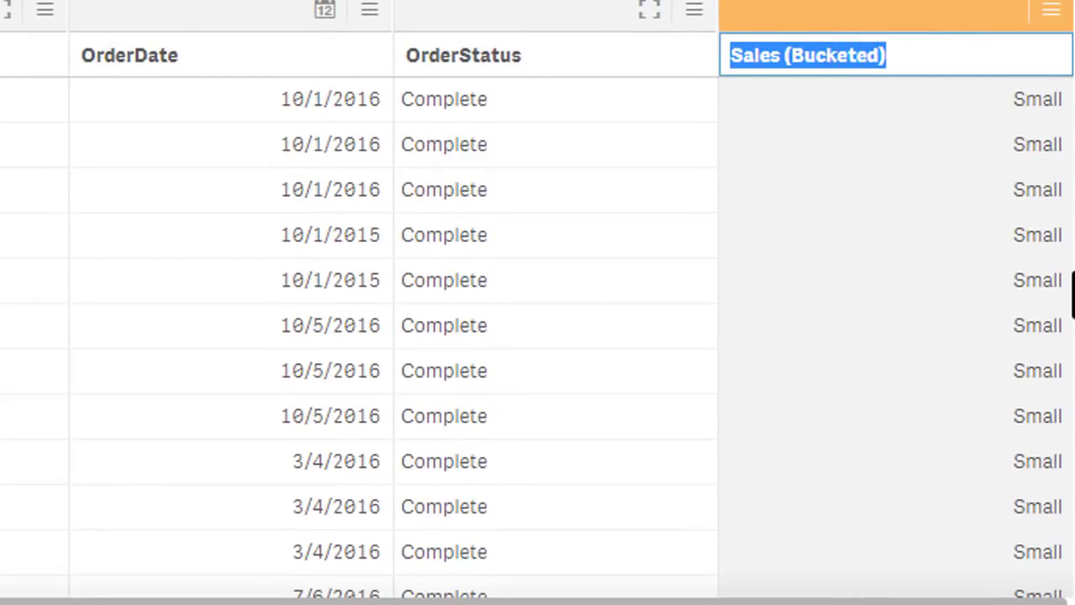
text(Deal Sz)
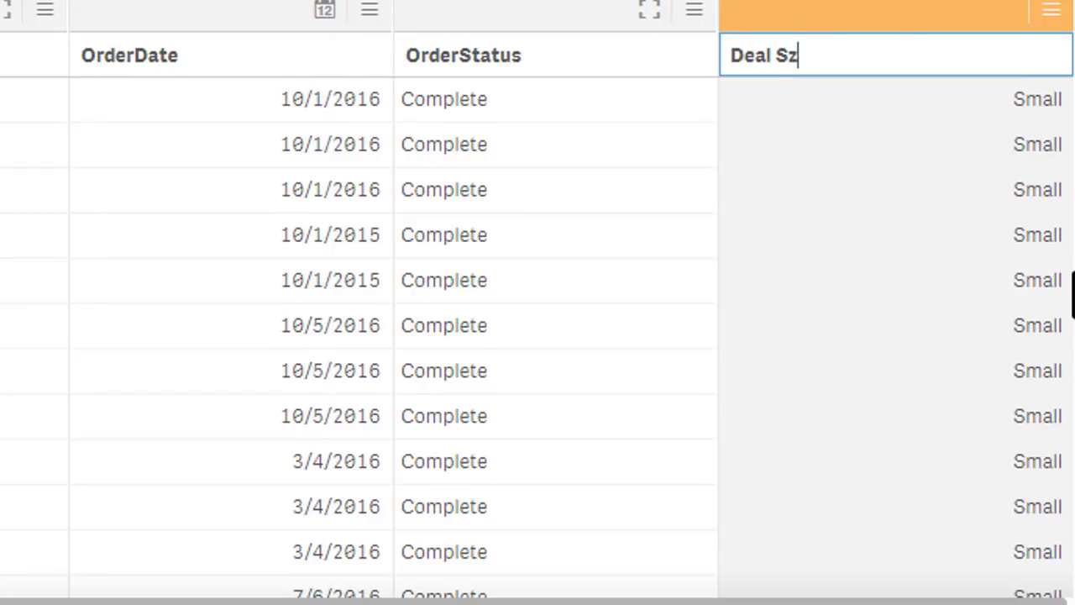
text(ie)
key(BackSpace)
key(BackSpace)
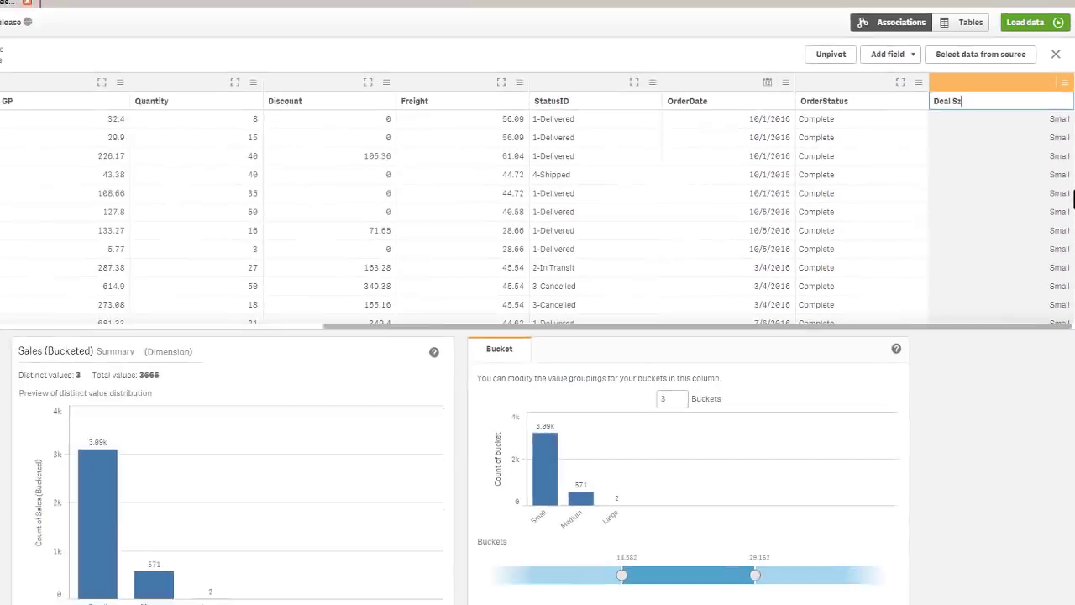
key(BackSpace)
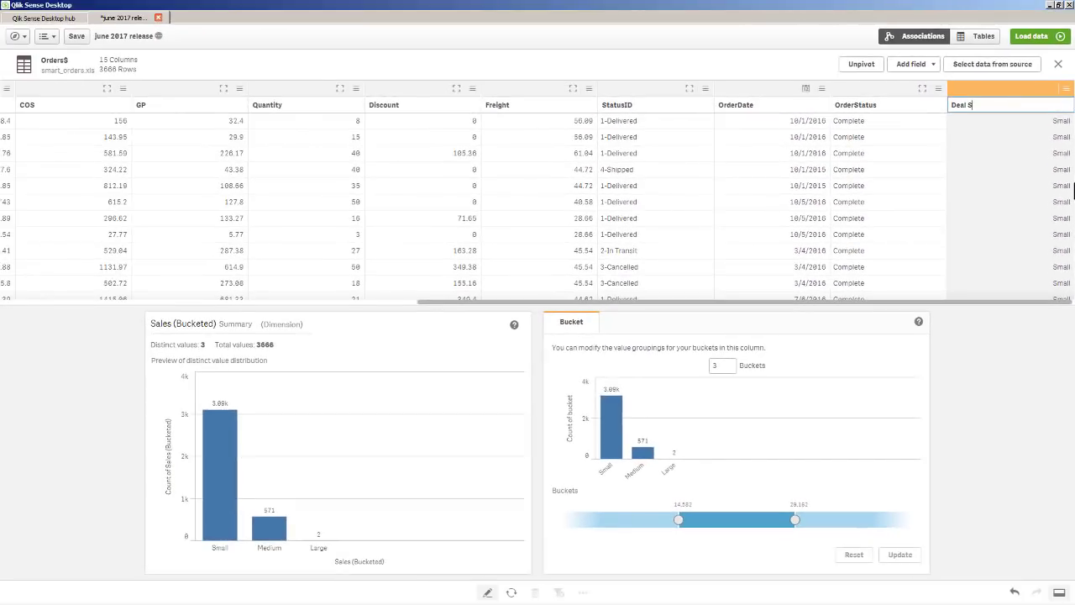
text(ise)
key(Return)
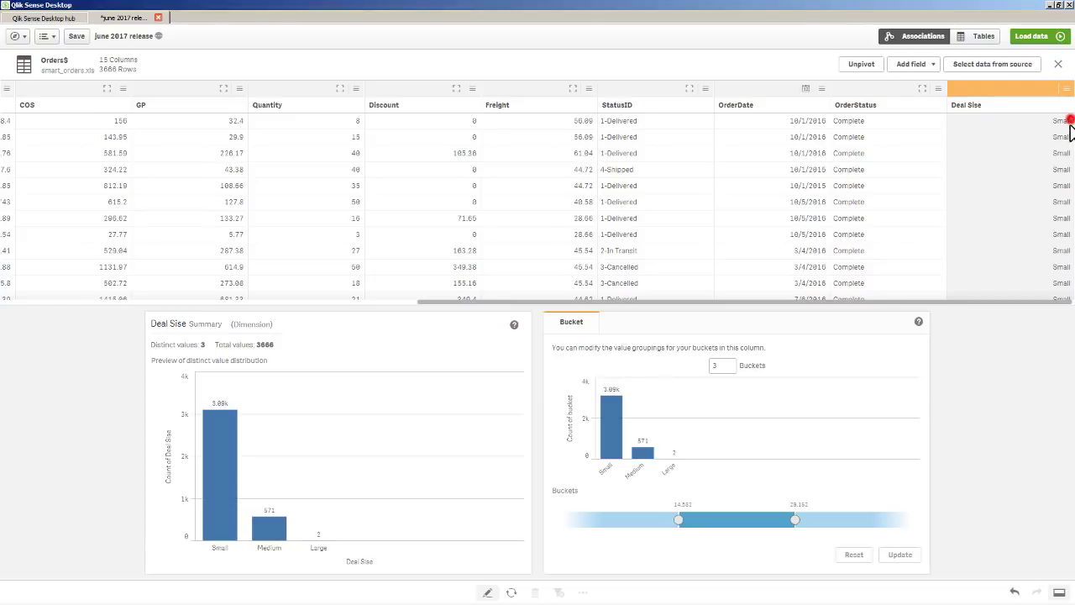
mouse_move(1069, 124)
mouse_down()
mouse_move(1069, 304)
mouse_move(1069, 121)
mouse_up()
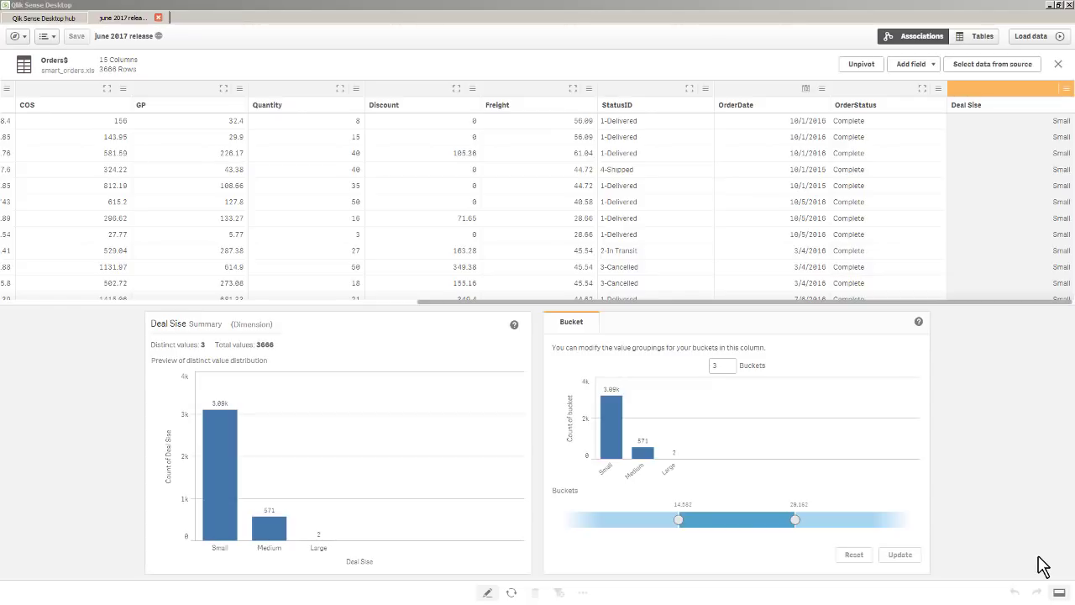
- Return to the associations overview and choose smart_customer.xlsx from the sample folder as an additional data source
click(921, 38)
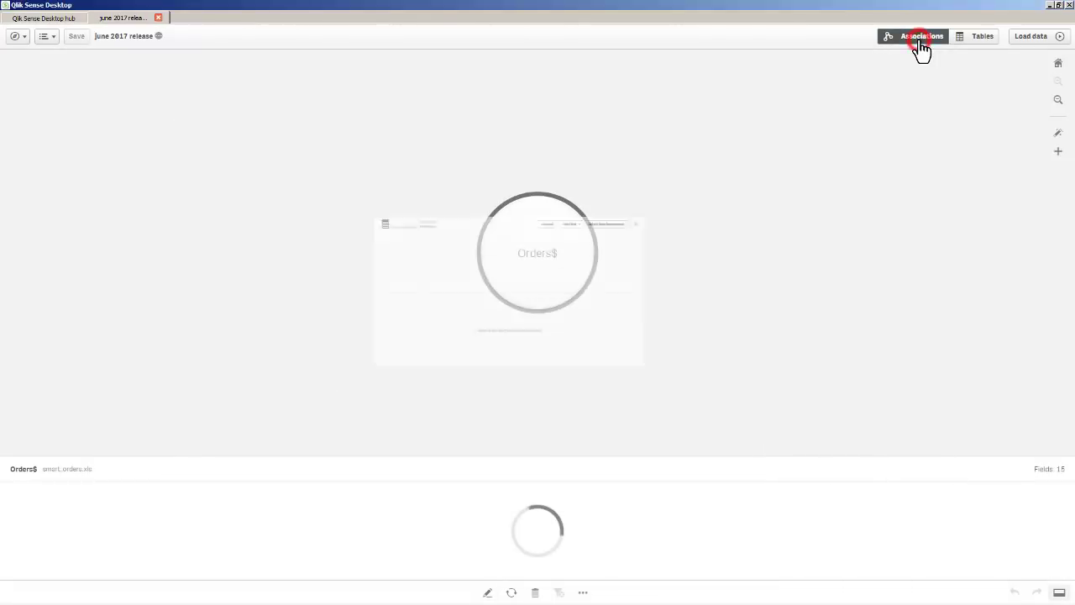
click(1058, 156)
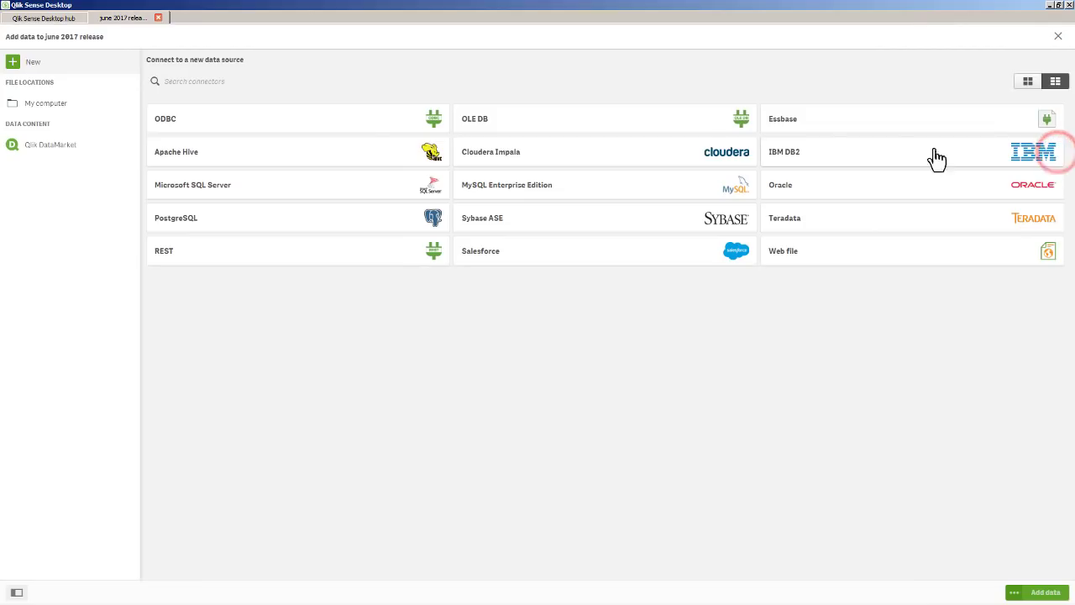
click(59, 113)
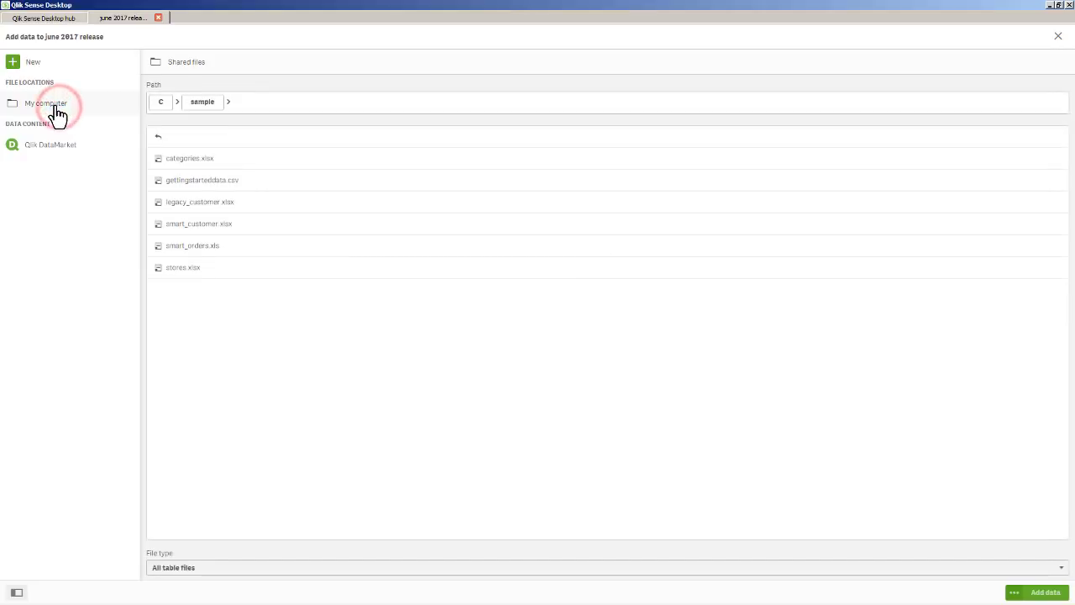
click(192, 225)
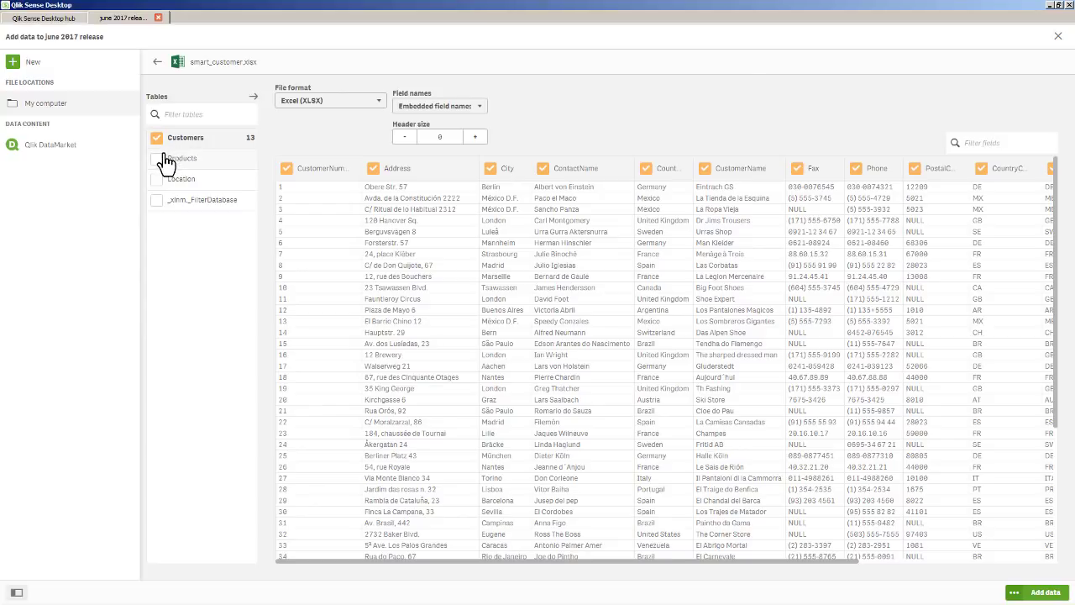
- Include the Products table alongside Customers from smart_customer.xlsx and add both tables to the app
click(157, 159)
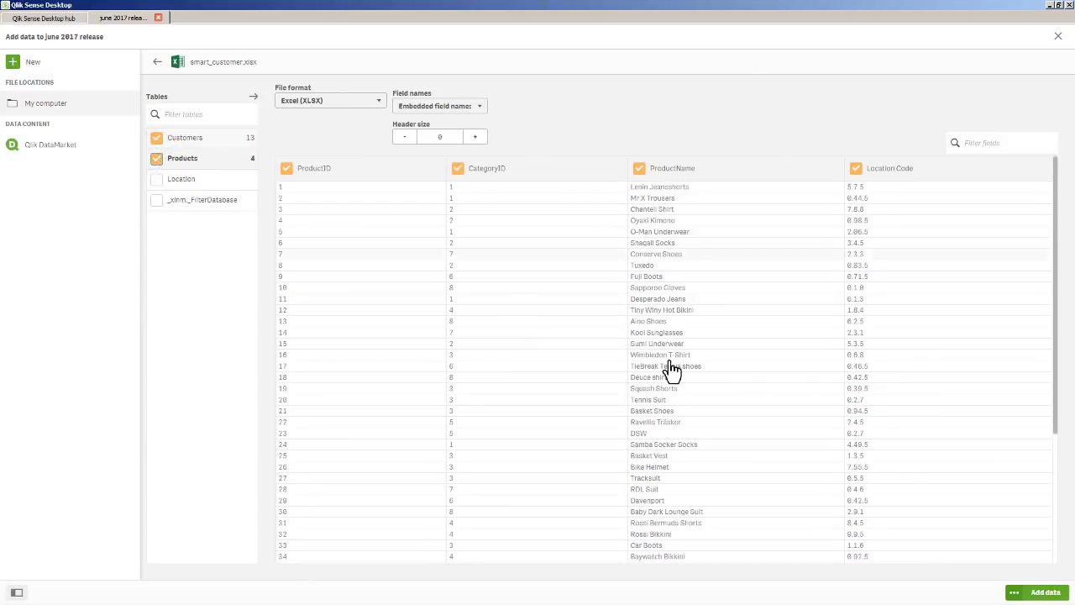
click(1043, 591)
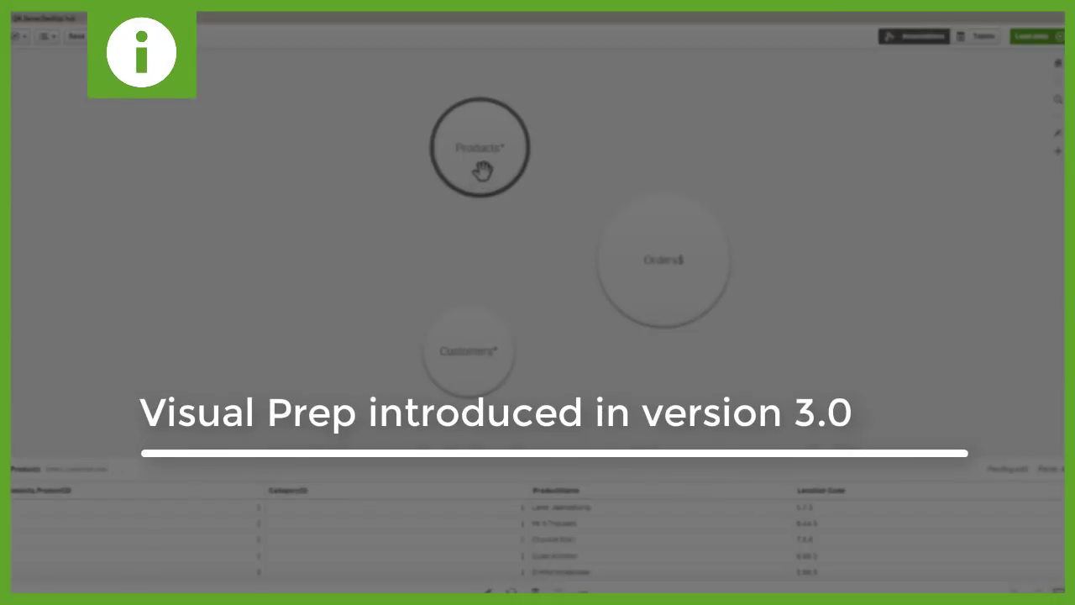
drag(482, 170, 514, 209)
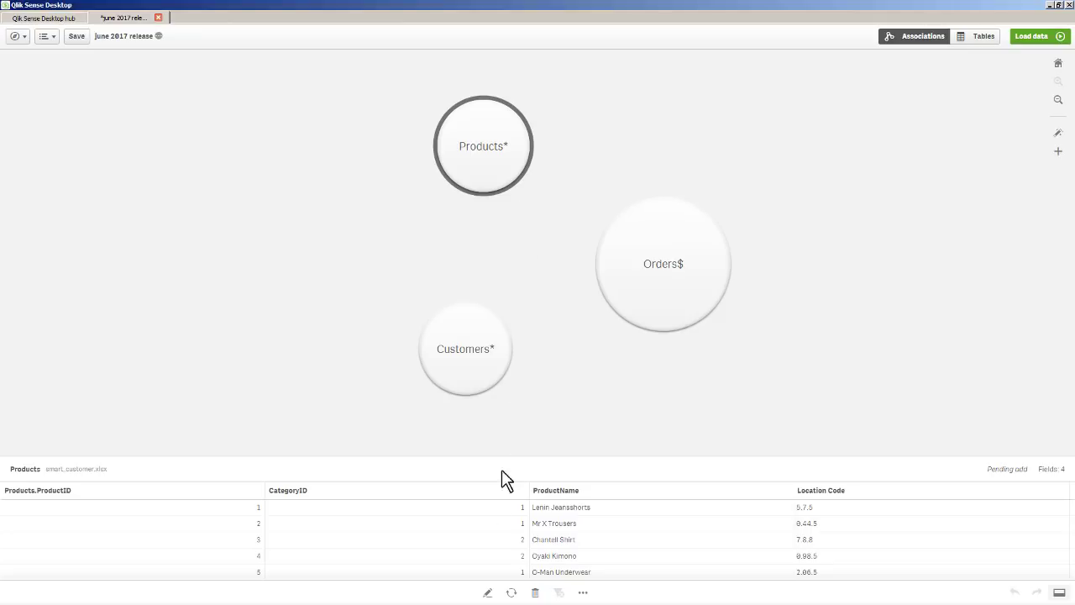
- Open the Products table for editing and bring up the split options for the Location Code field
click(488, 594)
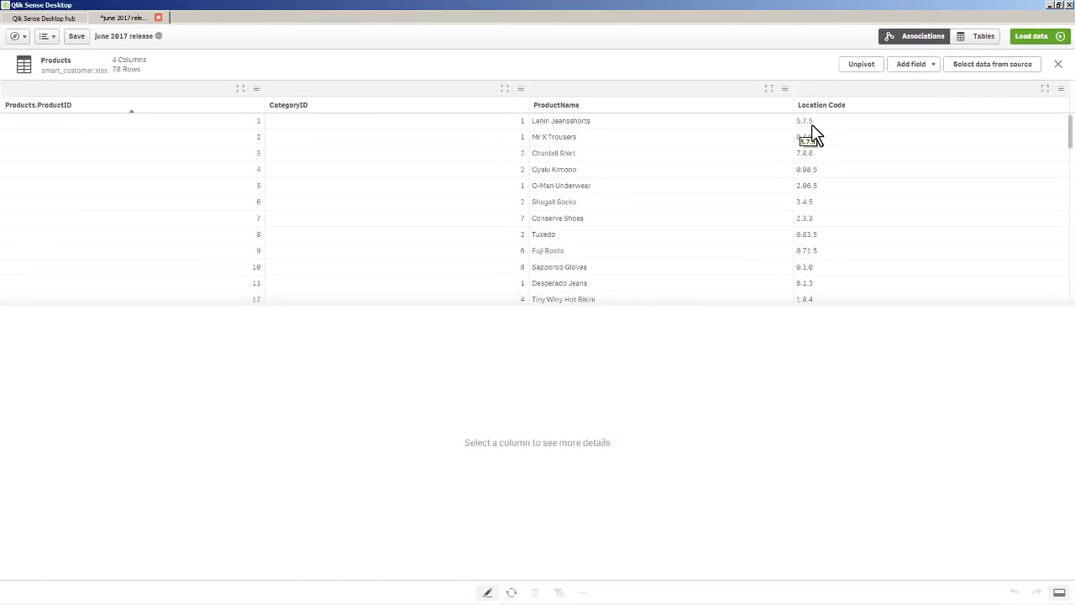
click(818, 90)
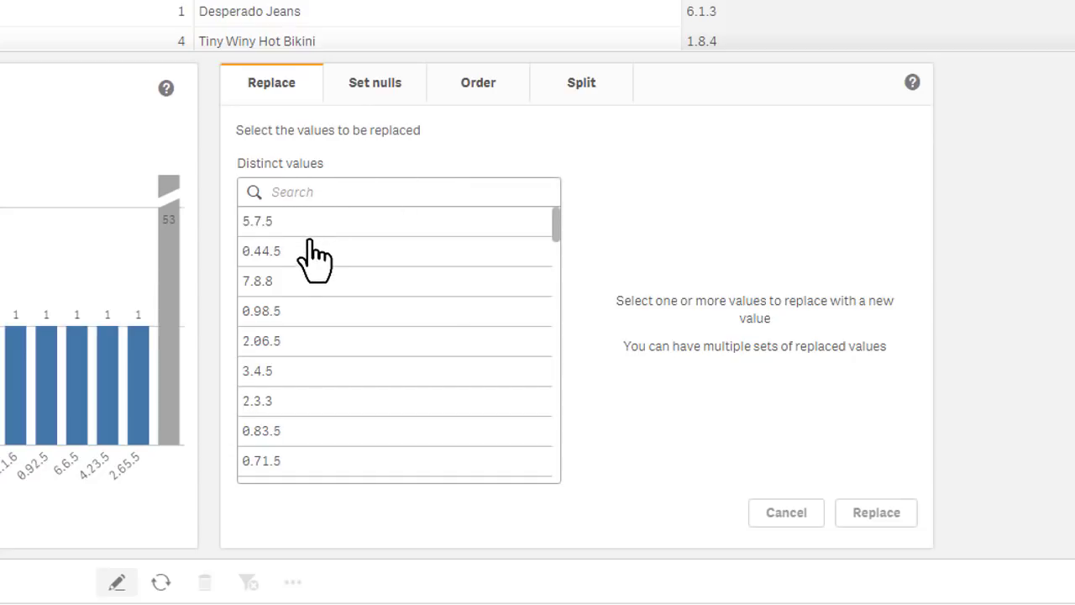
click(382, 84)
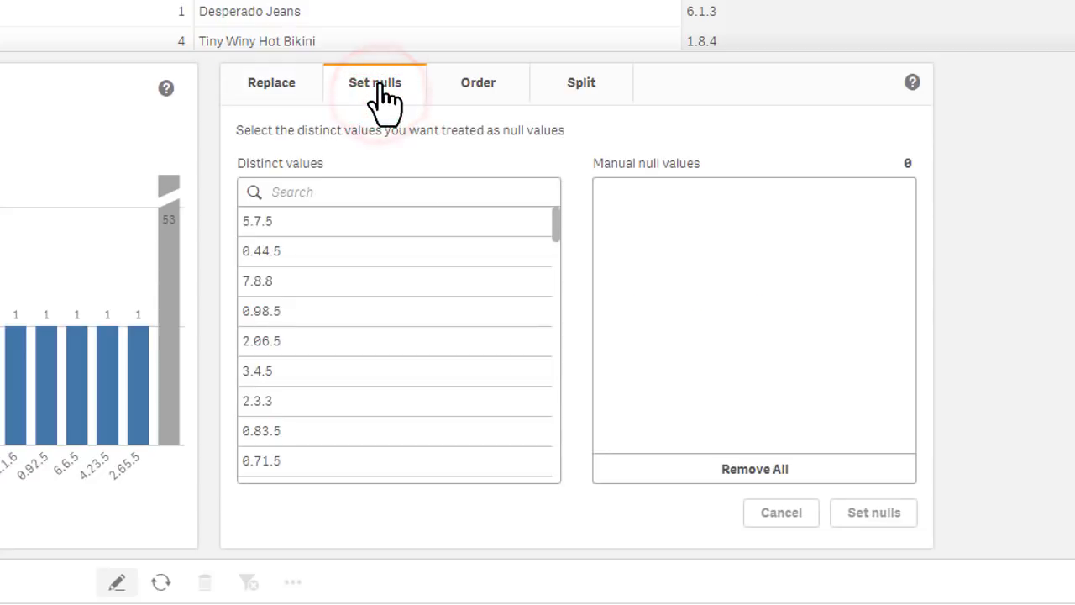
click(501, 85)
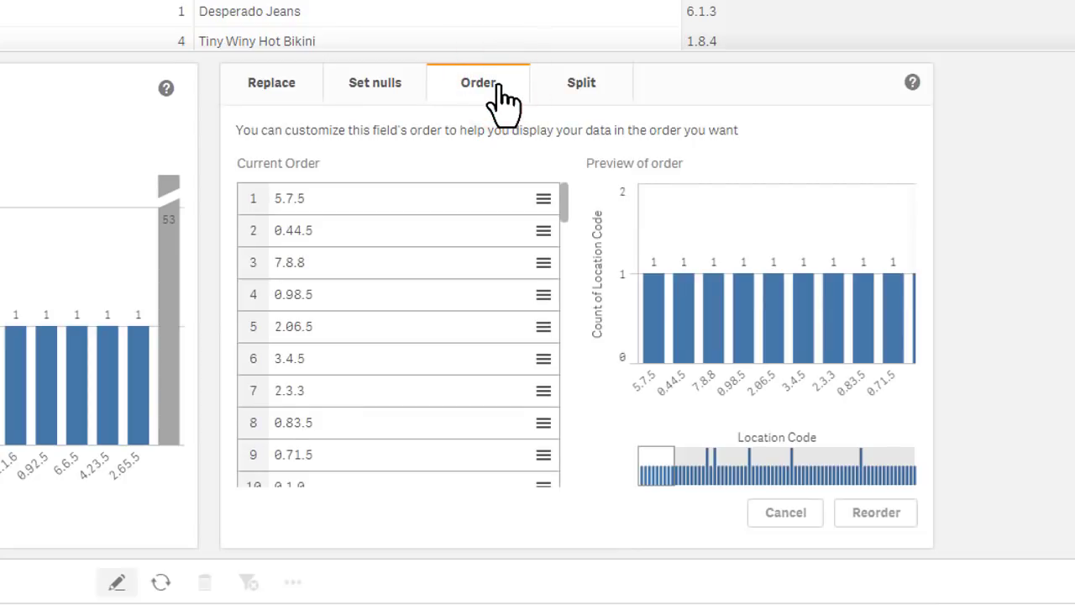
click(586, 100)
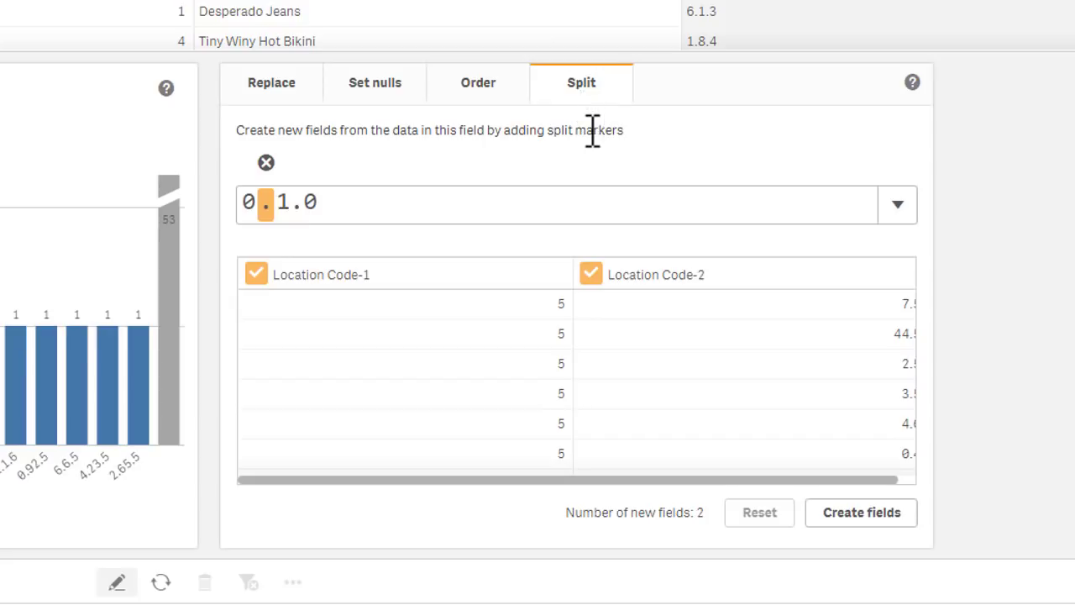
- Replace the suggested split marker by selecting a single period in Location Code and splitting at all its instances
click(277, 208)
double_click(263, 210)
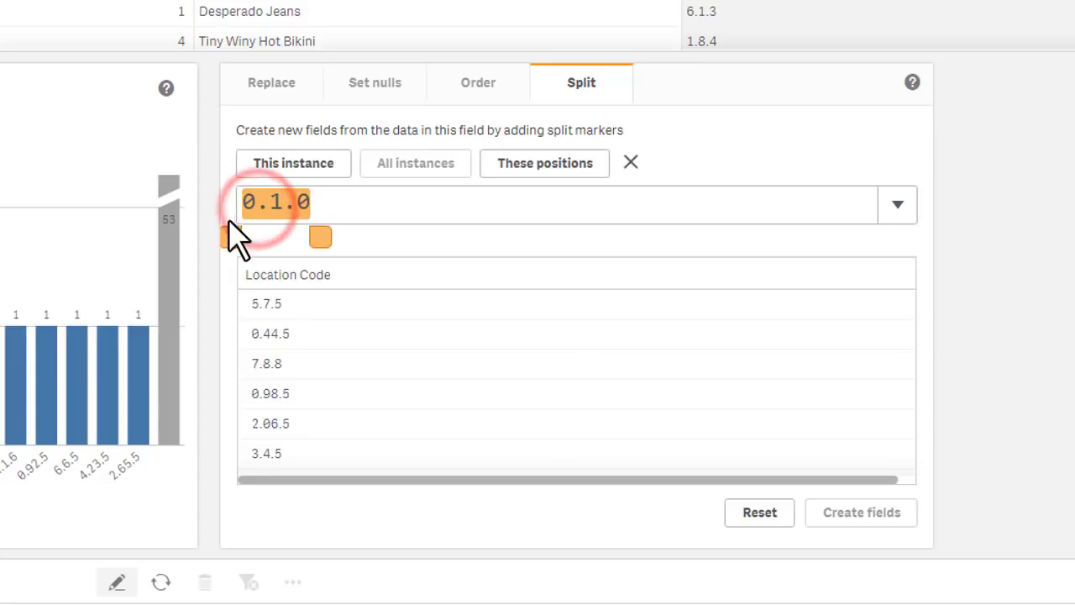
drag(232, 239, 245, 239)
drag(319, 239, 280, 239)
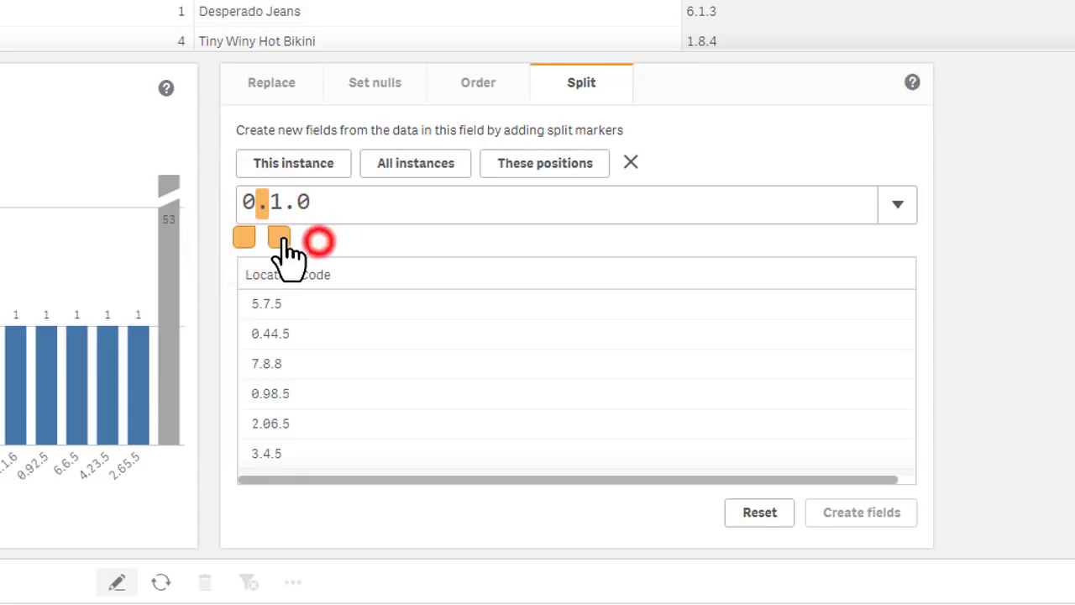
click(423, 168)
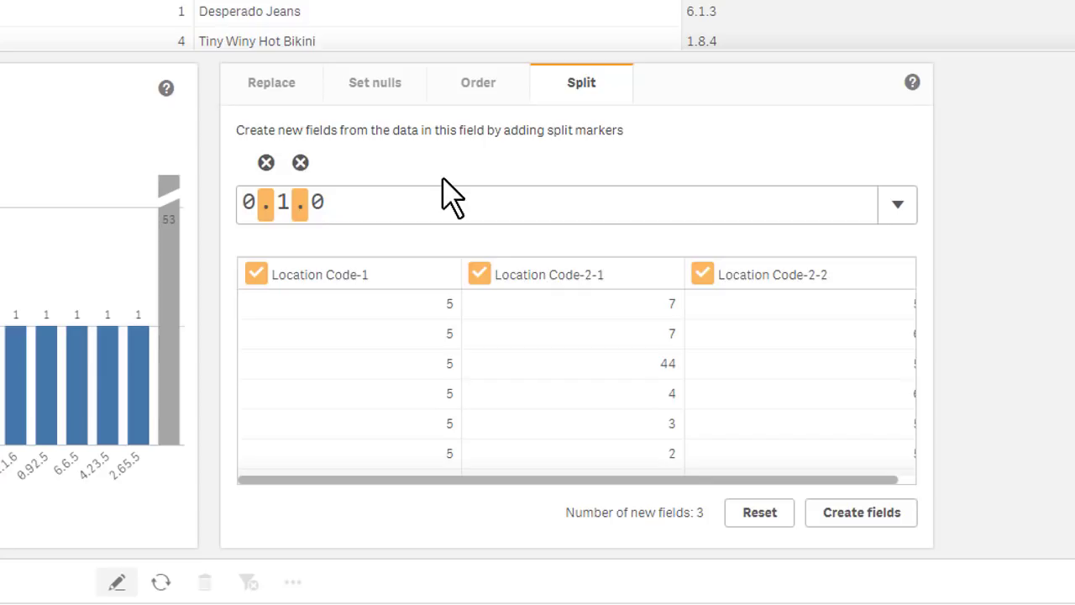
- Name the three split fields Aisle, Bay and Bin and create them in the Products table
click(399, 273)
text(Asi)
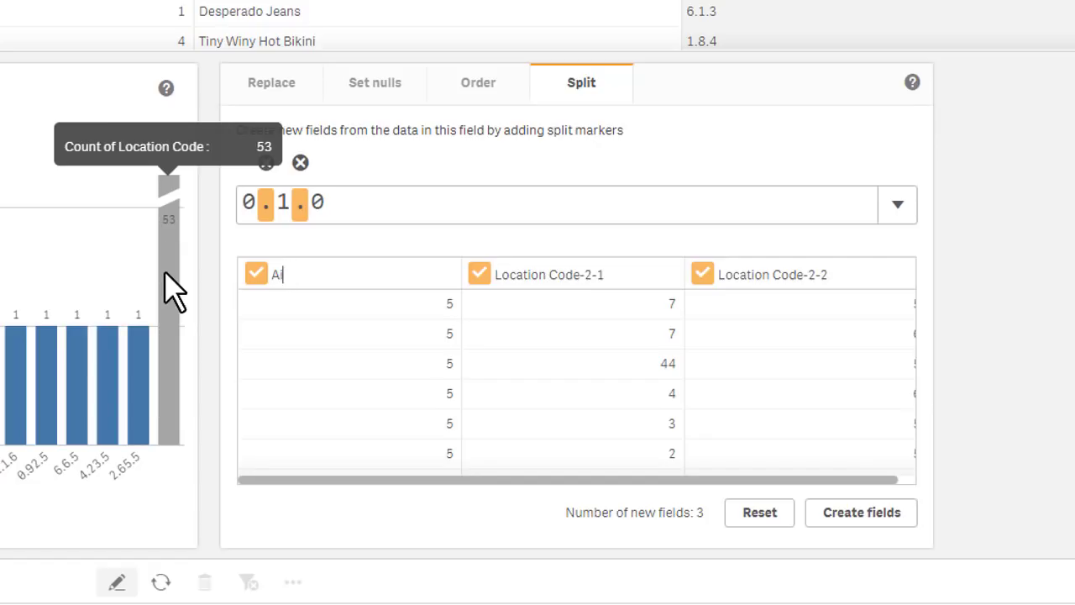
click(552, 274)
text(Bay)
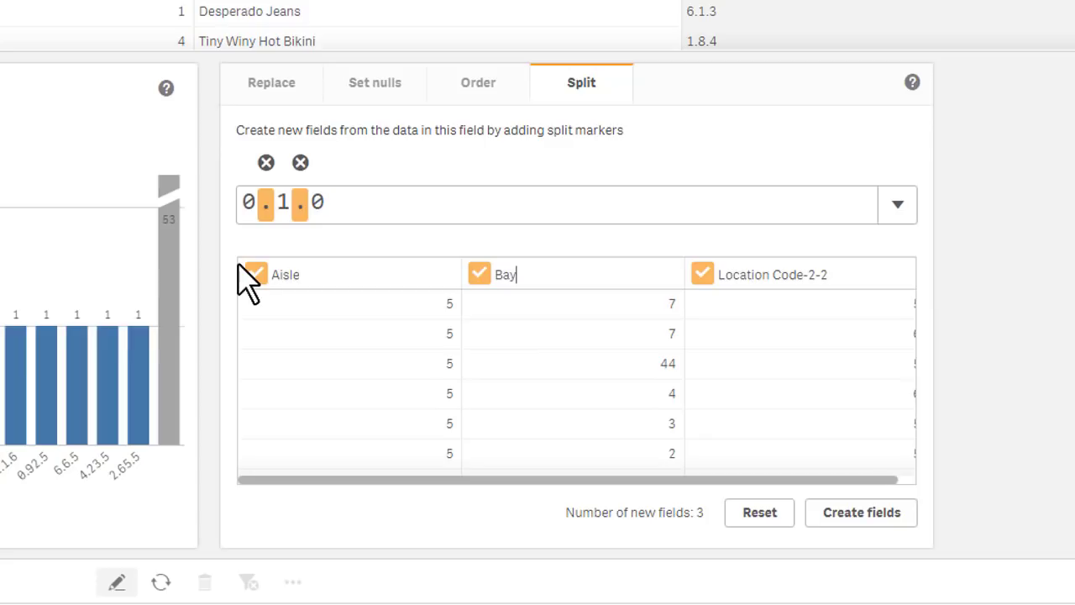
click(777, 272)
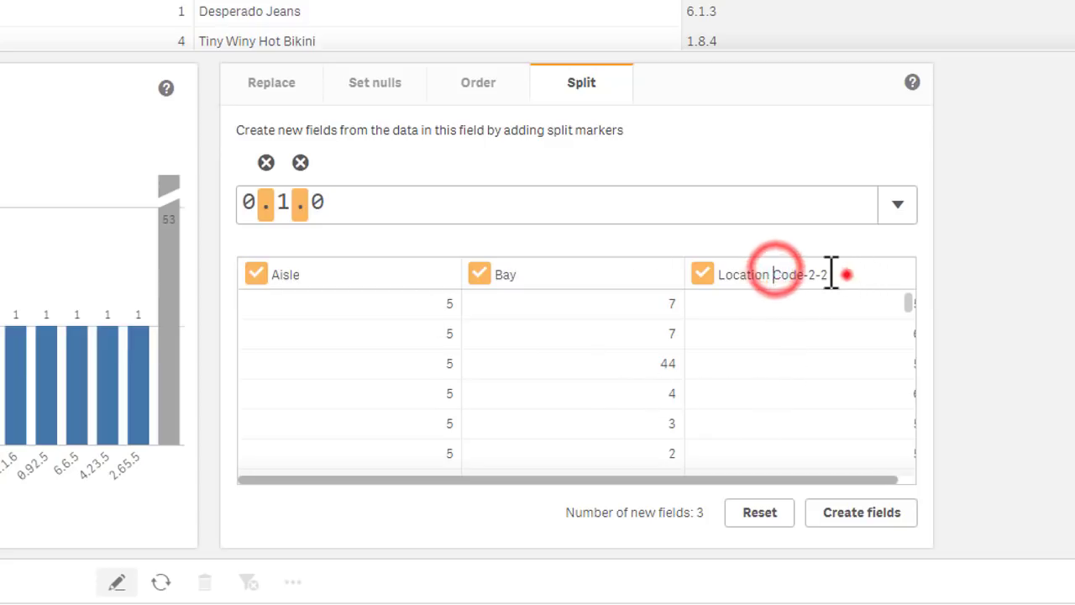
text(Bun)
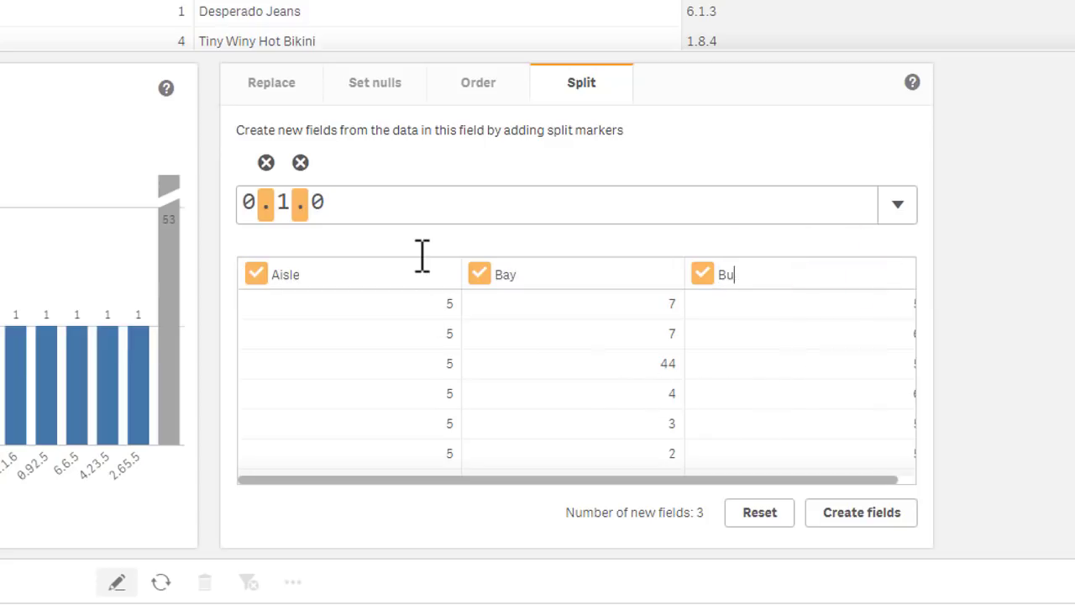
click(880, 519)
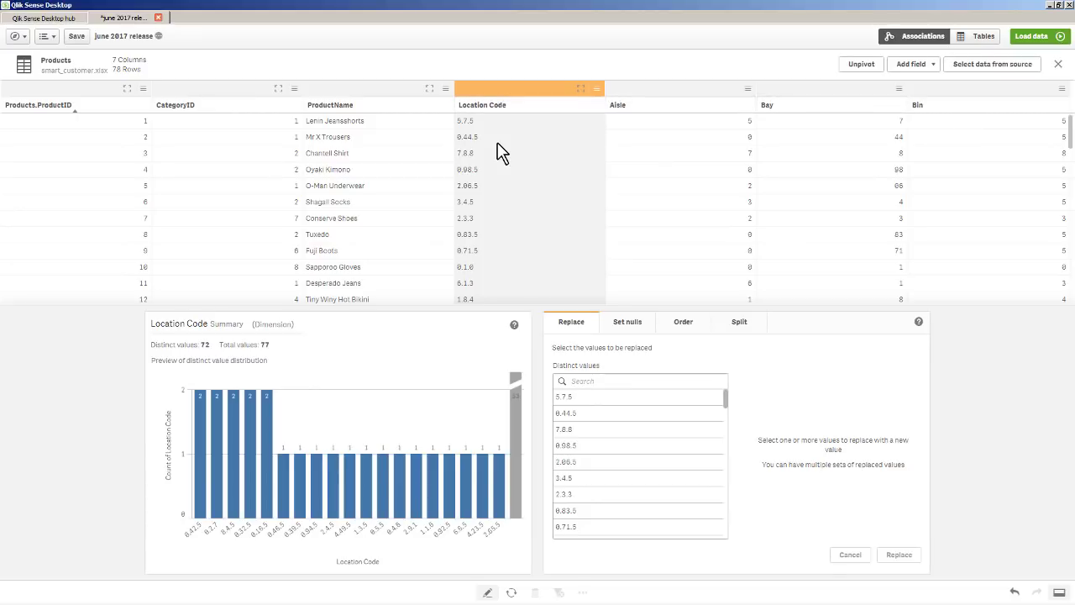
- Select the ProductName field and review the product names down to the end of the Products table
click(384, 89)
scroll(395, 177, down, 15)
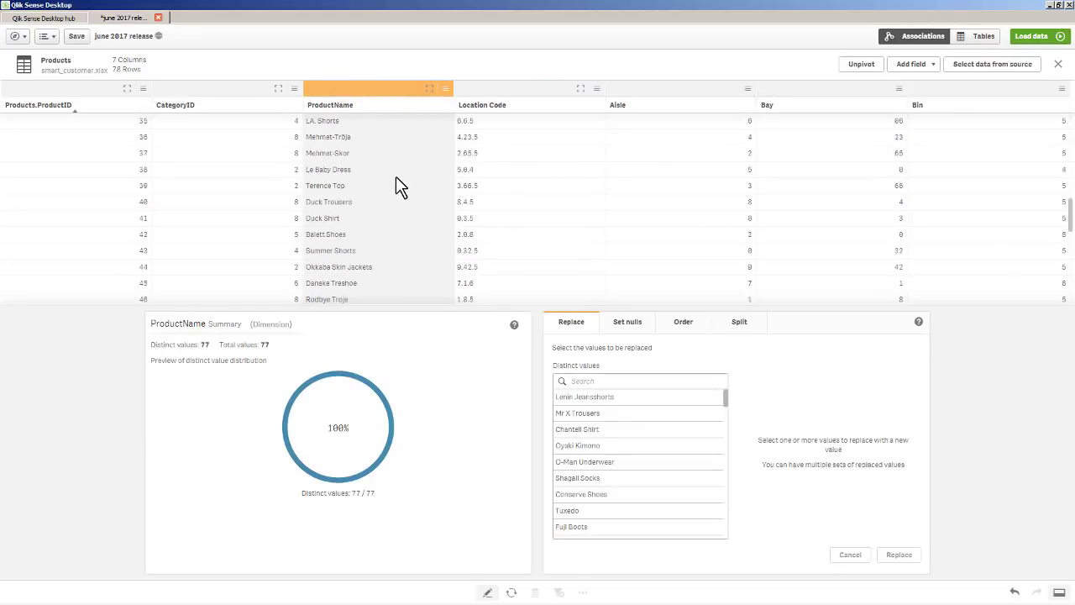
scroll(395, 201, down, 3)
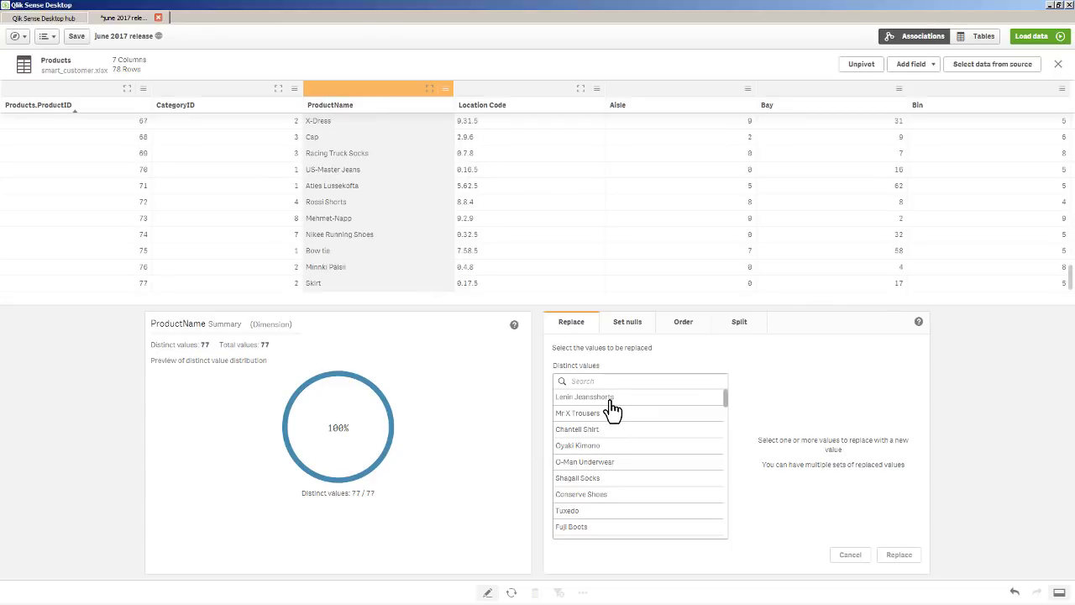
scroll(616, 408, down, 1)
scroll(616, 409, down, 10)
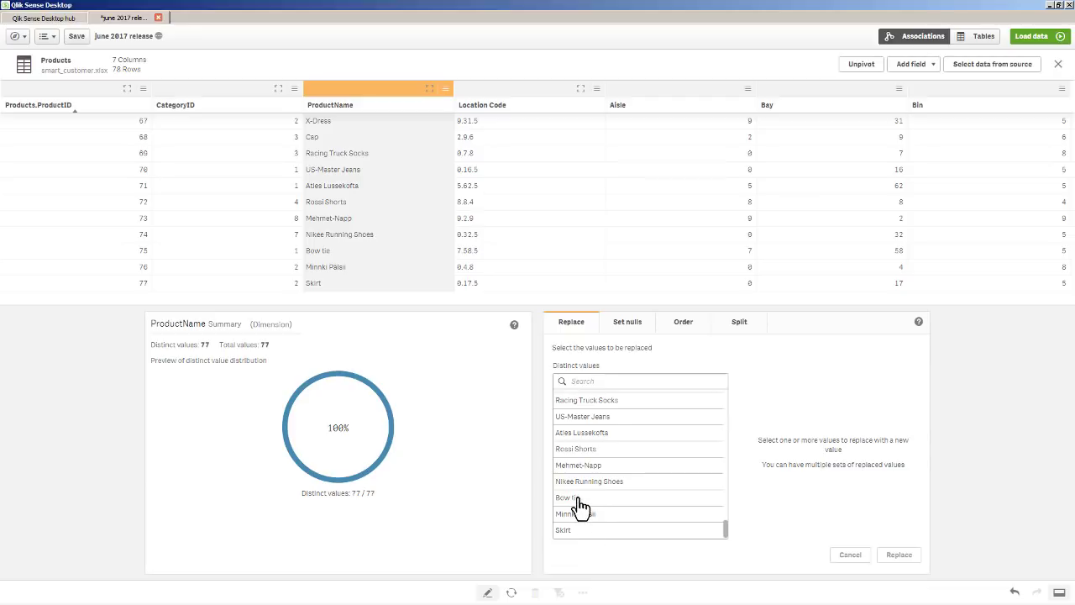
click(573, 499)
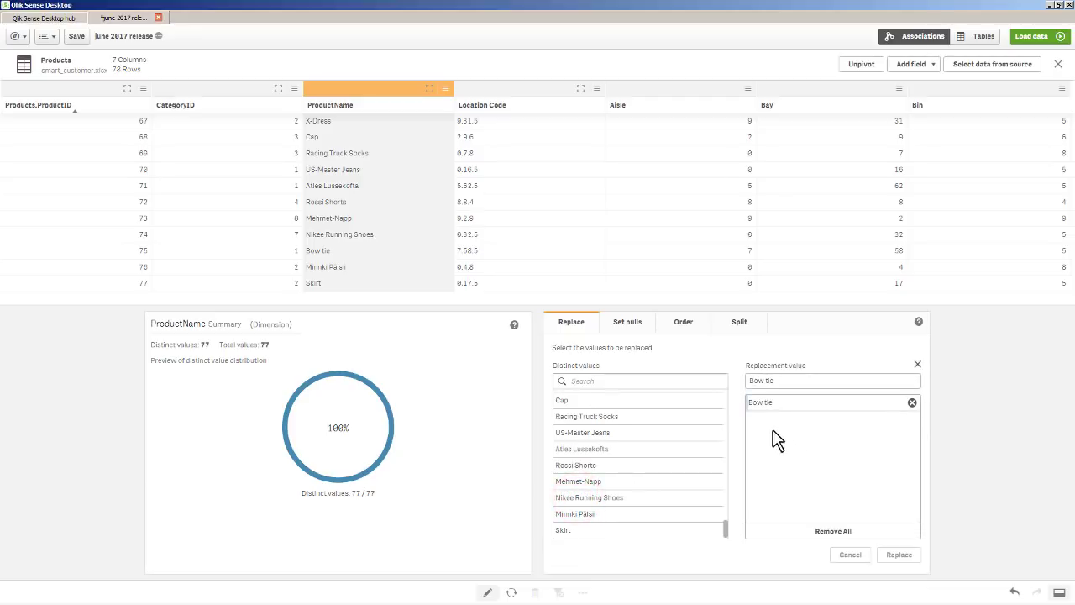
click(663, 355)
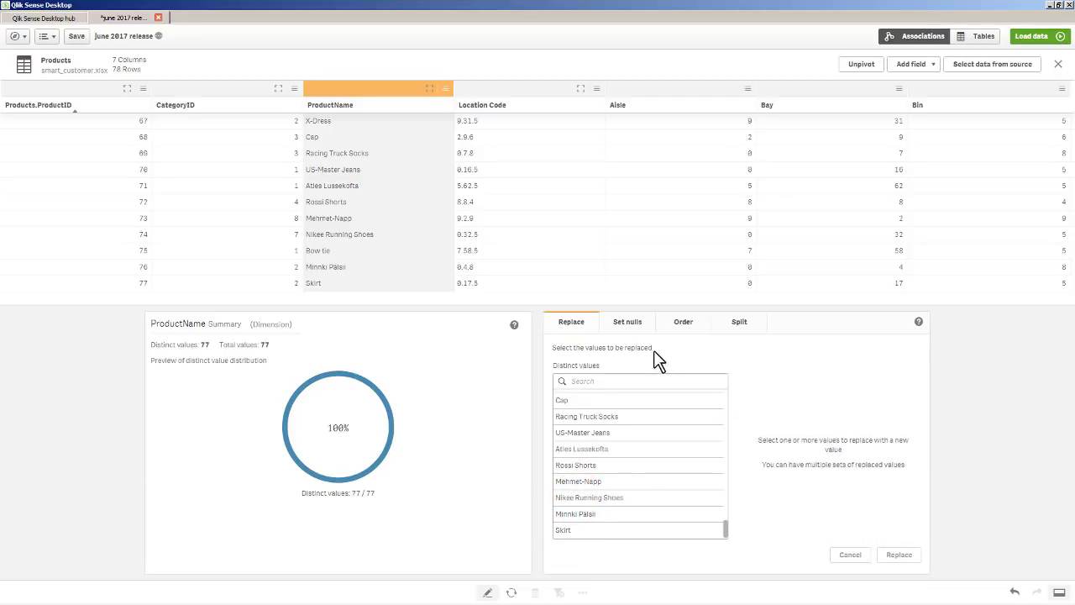
- Search ProductName for bow, set the Bow tie value to null, and return to the associations overview
click(626, 324)
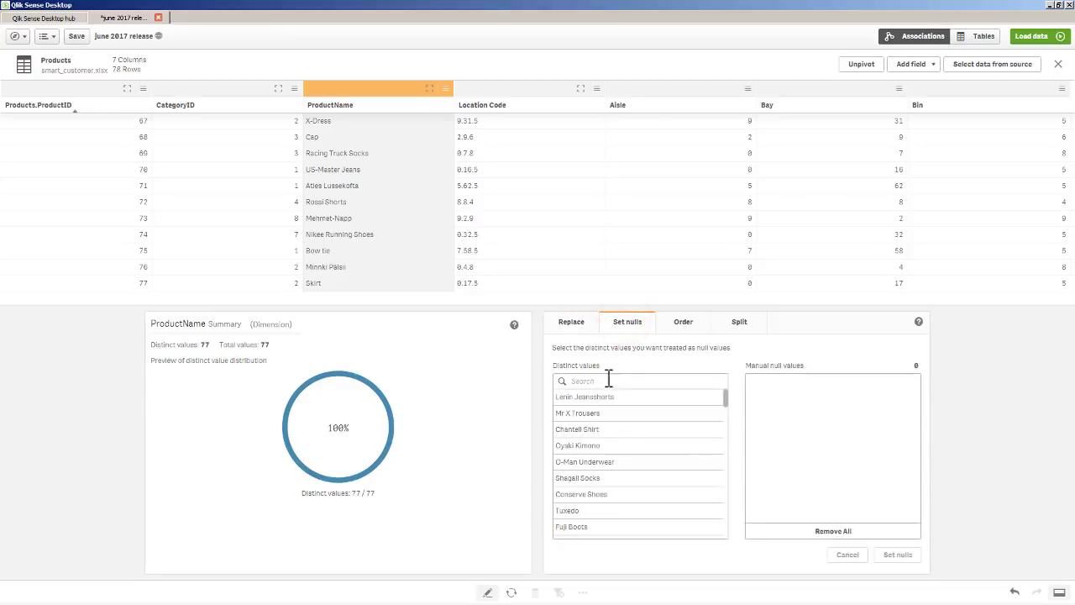
click(604, 380)
text(bow)
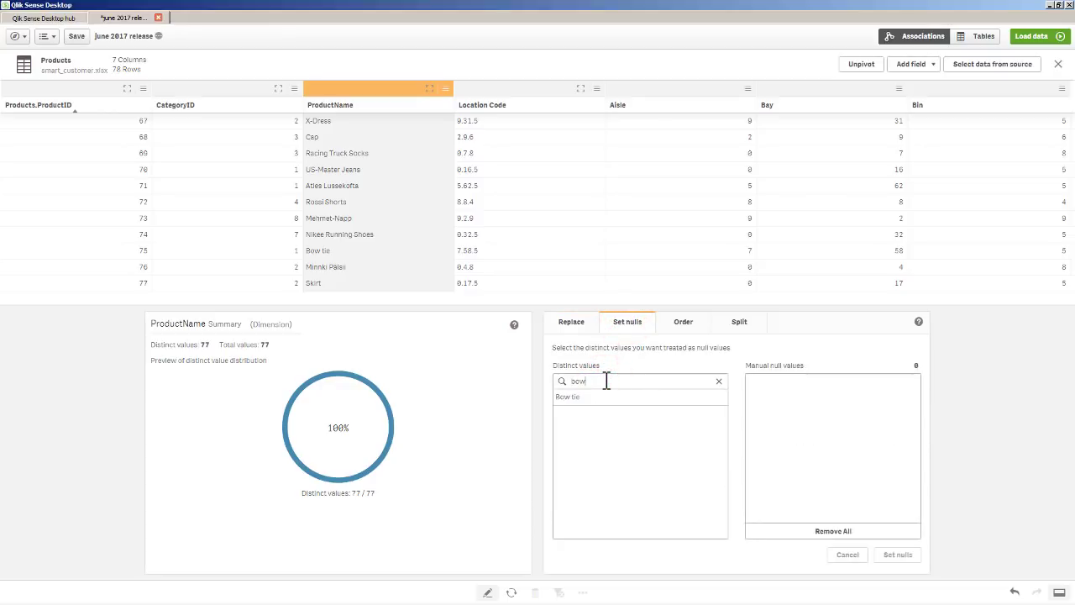
click(617, 395)
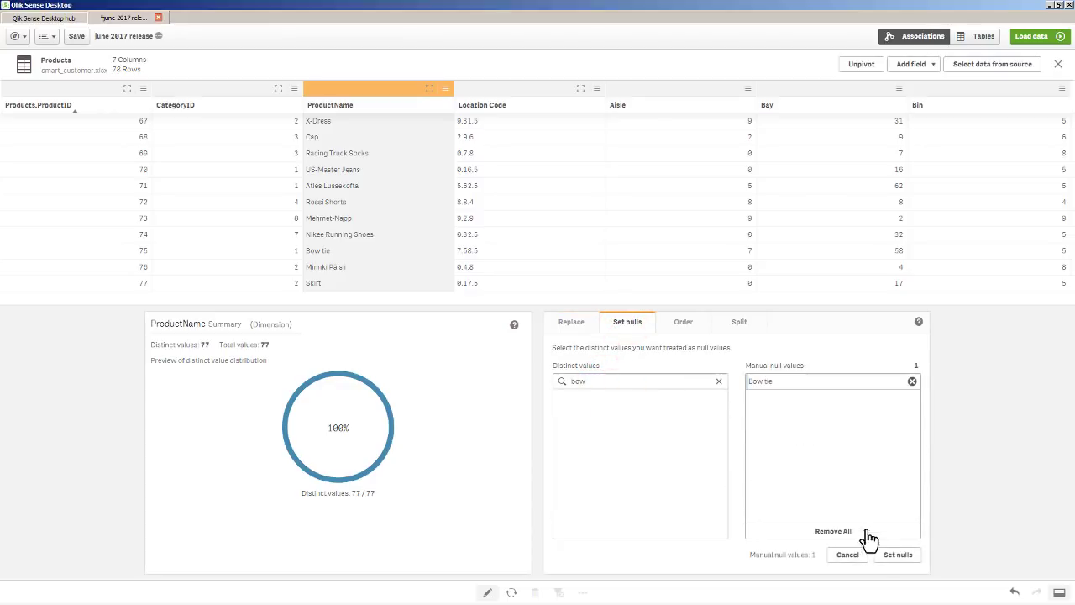
click(892, 558)
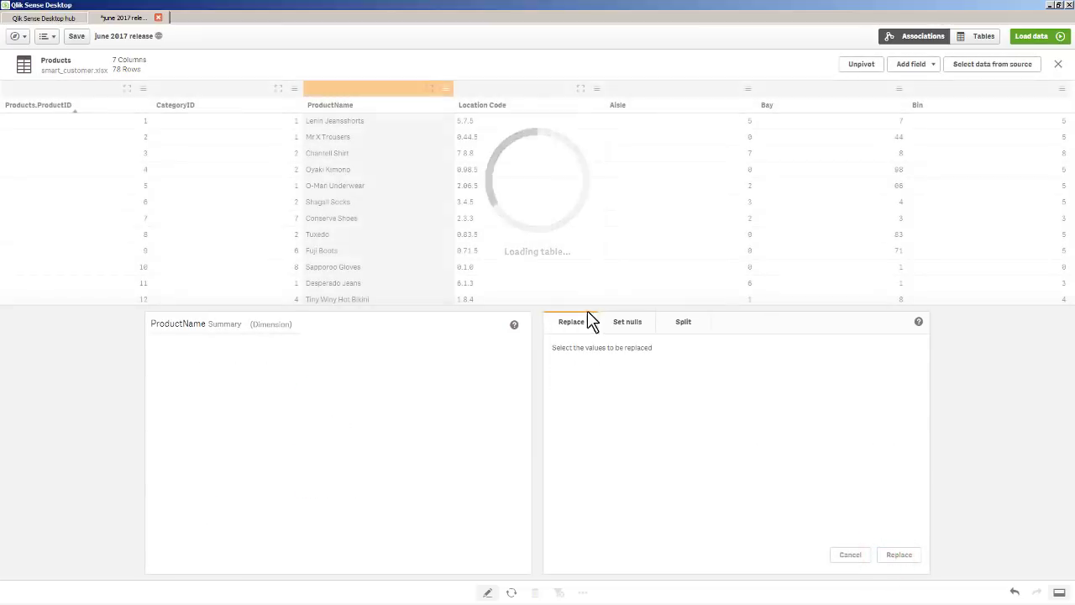
scroll(424, 159, down, 10)
scroll(423, 164, down, 2)
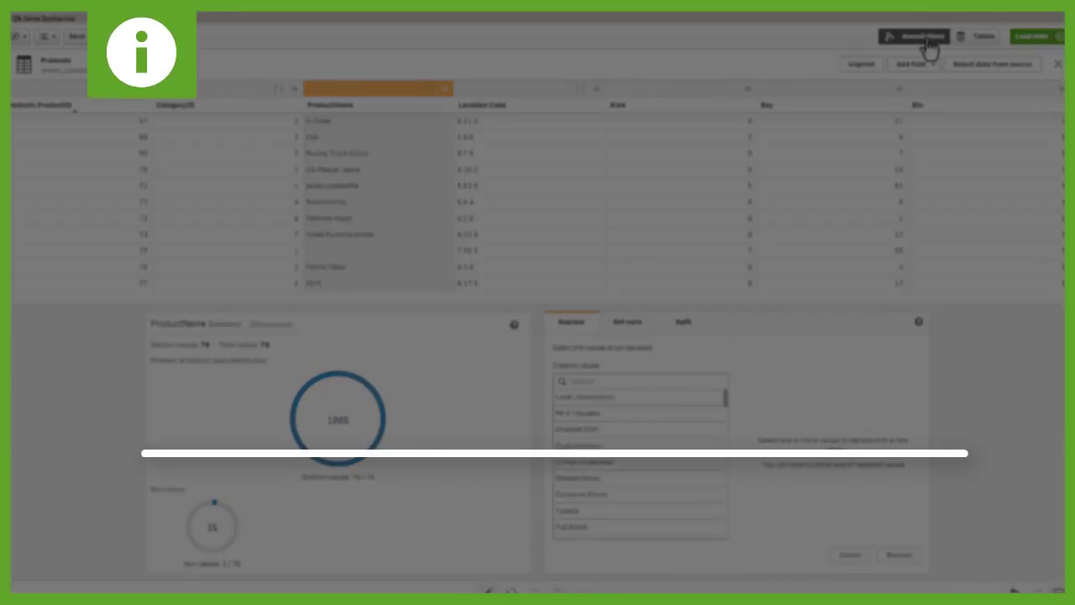
click(929, 44)
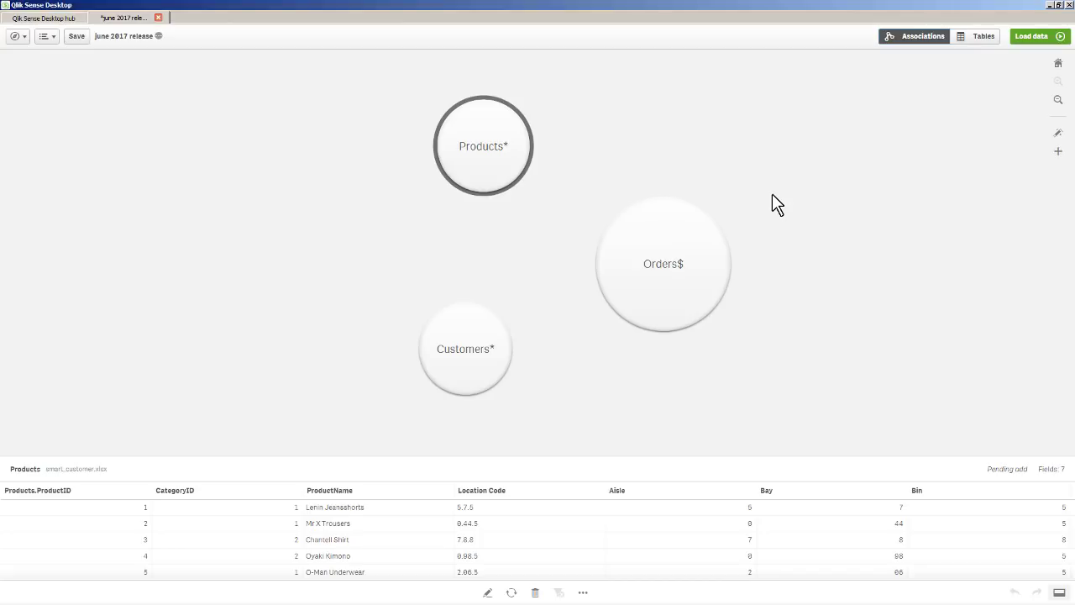
- Switch to the QlikView script of clothes.qvw and copy the map1 mapping load and the cat_table load statement
key(alt+Tab)
key(alt+Tab)
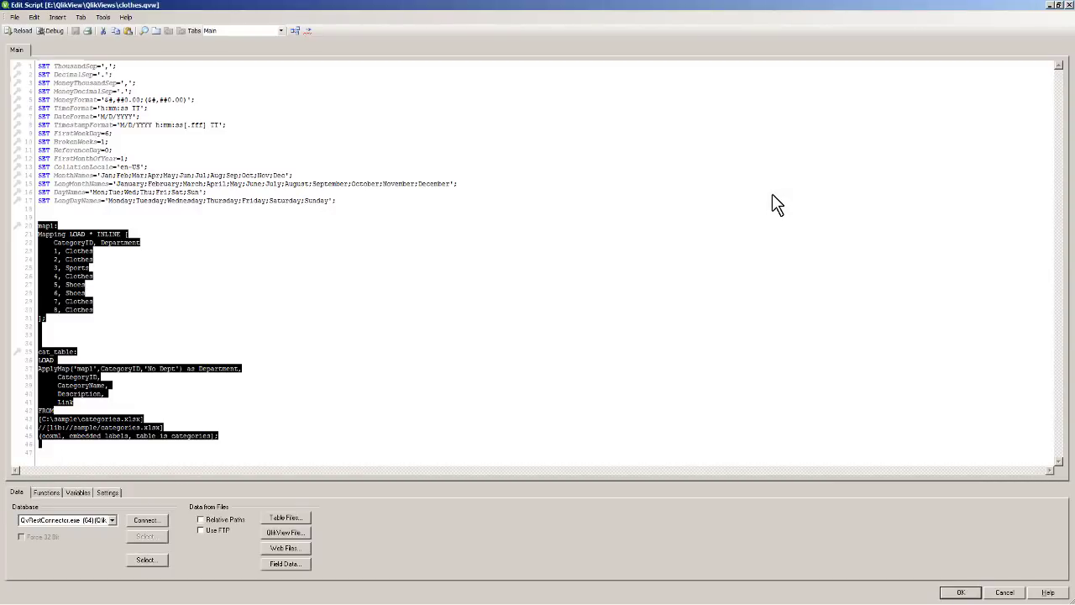
click(395, 276)
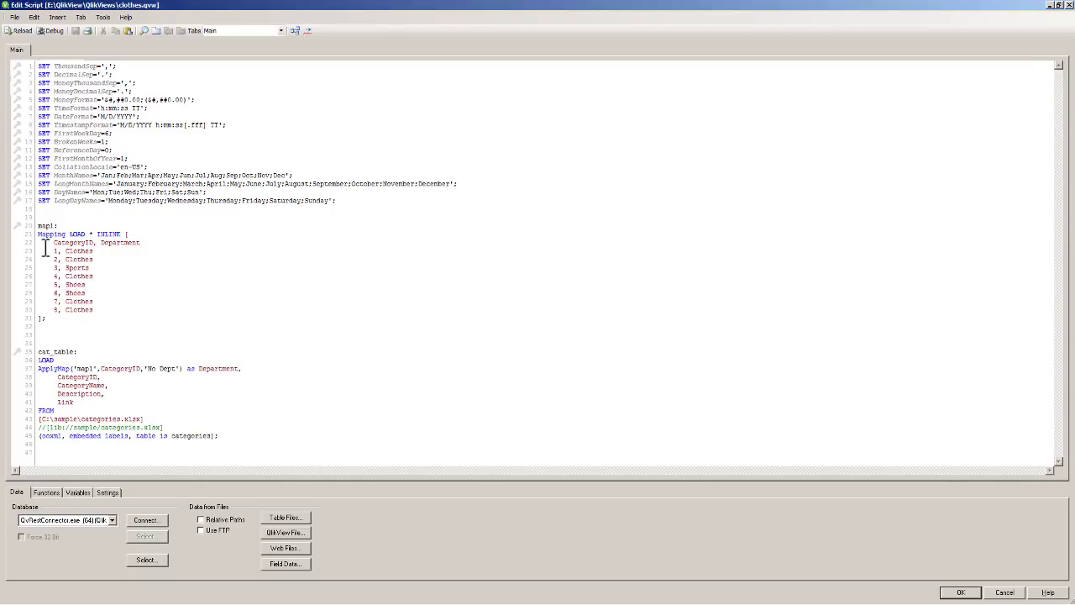
drag(37, 225, 252, 435)
key(ctrl+c)
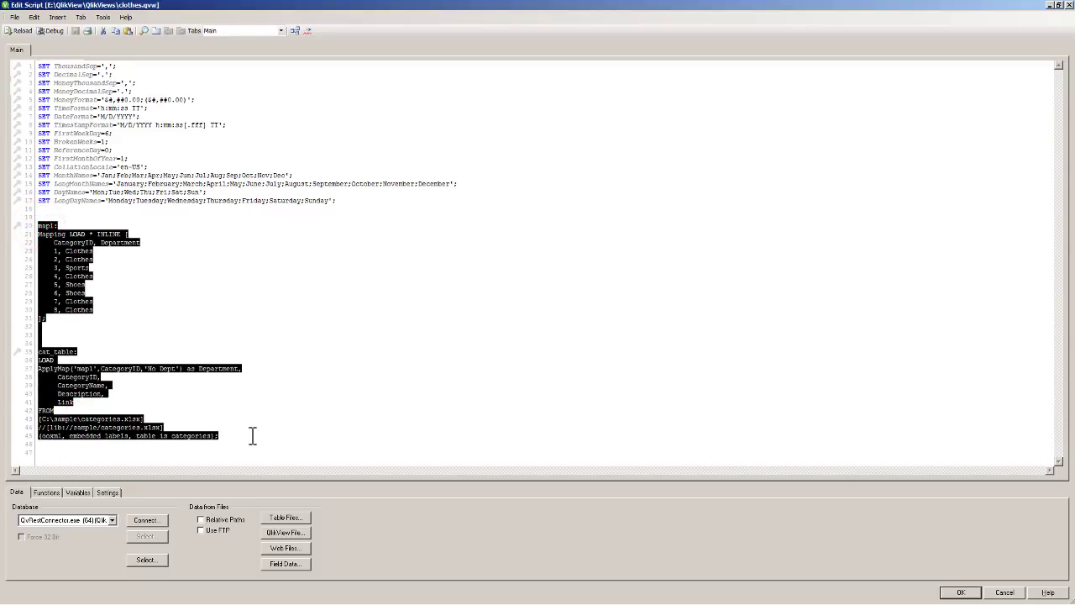
click(156, 294)
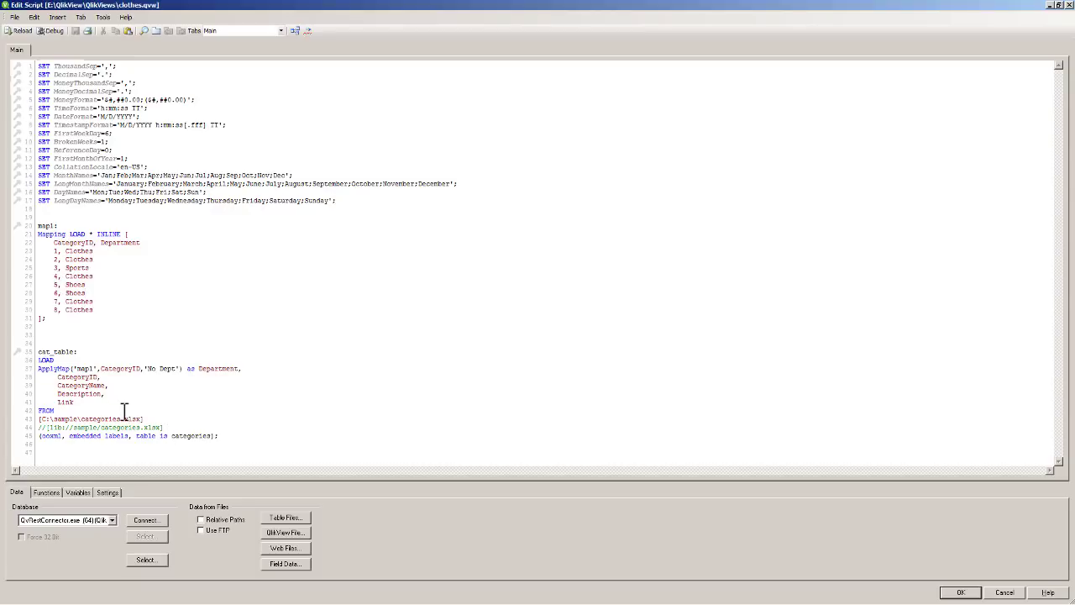
- Switch back to Qlik Sense Desktop and open the data load editor for the june 2017 release app
key(alt+Tab)
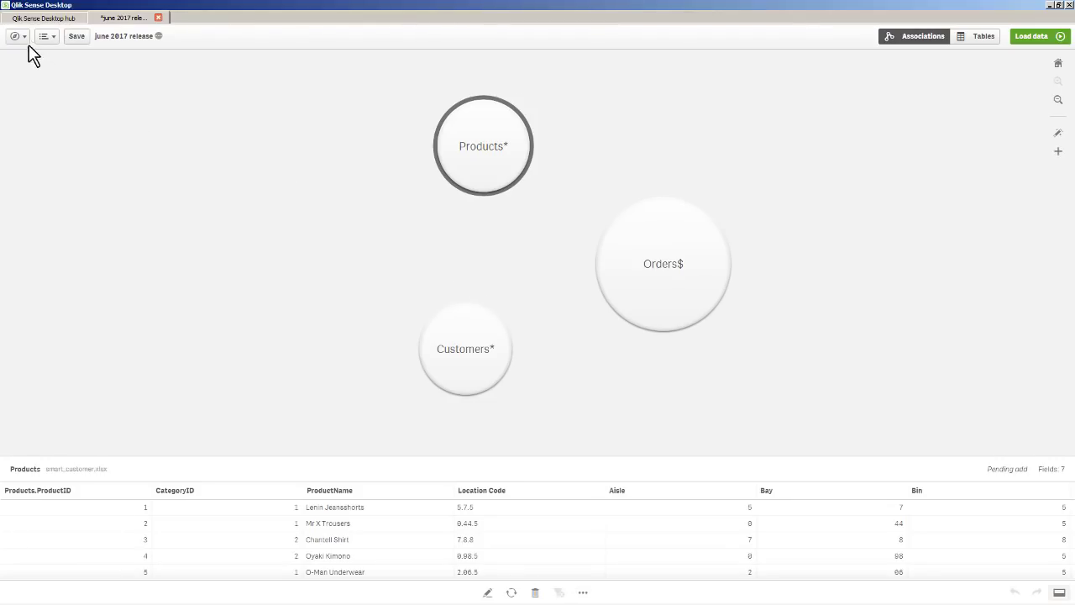
click(18, 36)
click(165, 112)
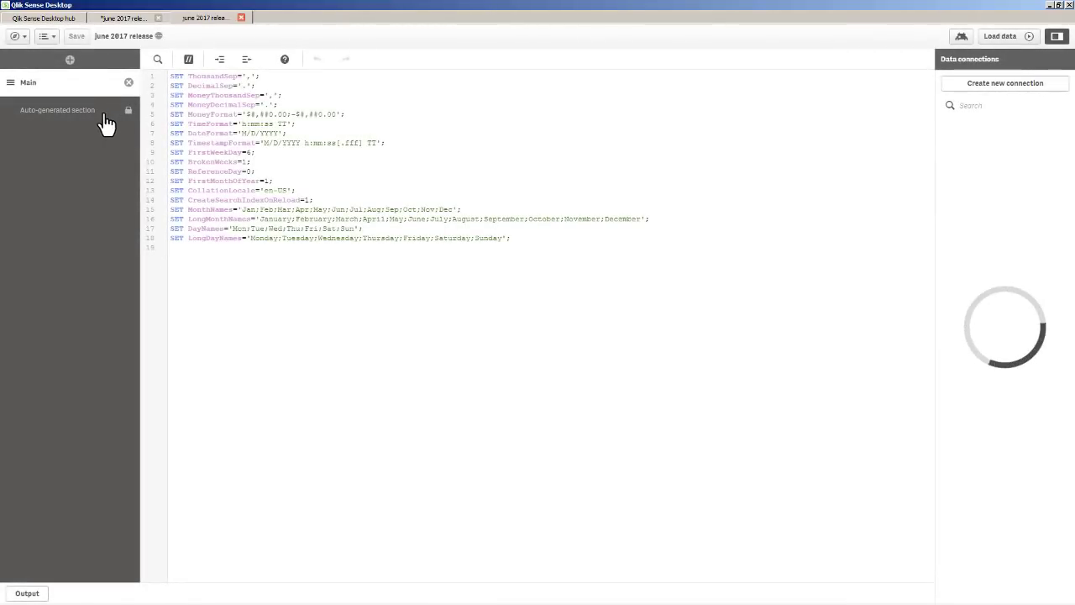
- Add a script section named Scripted Table and paste the copied map1 and cat_table script into it
click(70, 60)
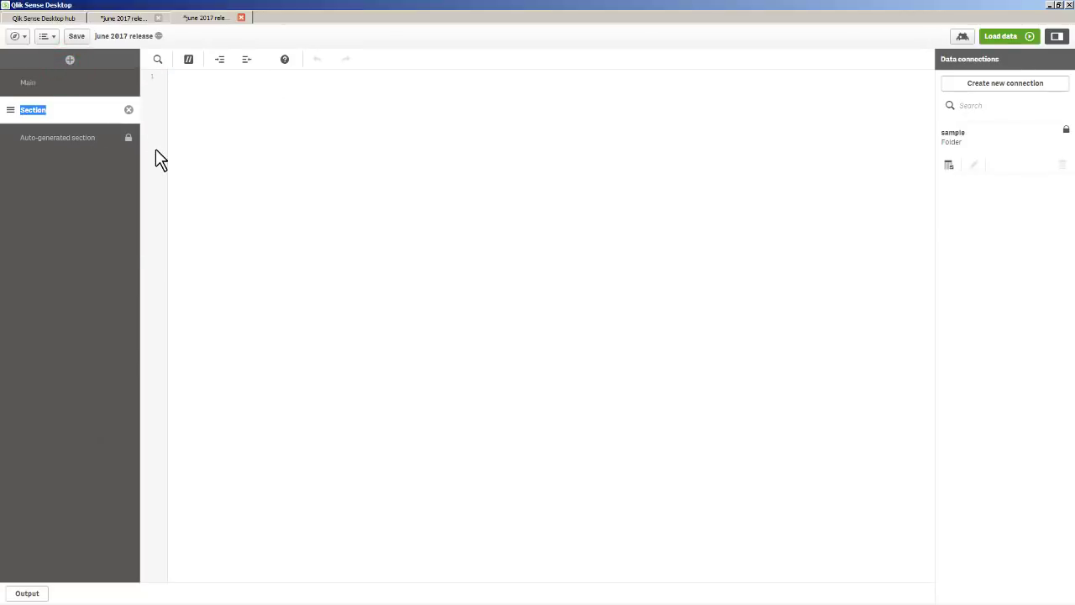
text(Scripted Table)
click(236, 120)
key(ctrl+v)
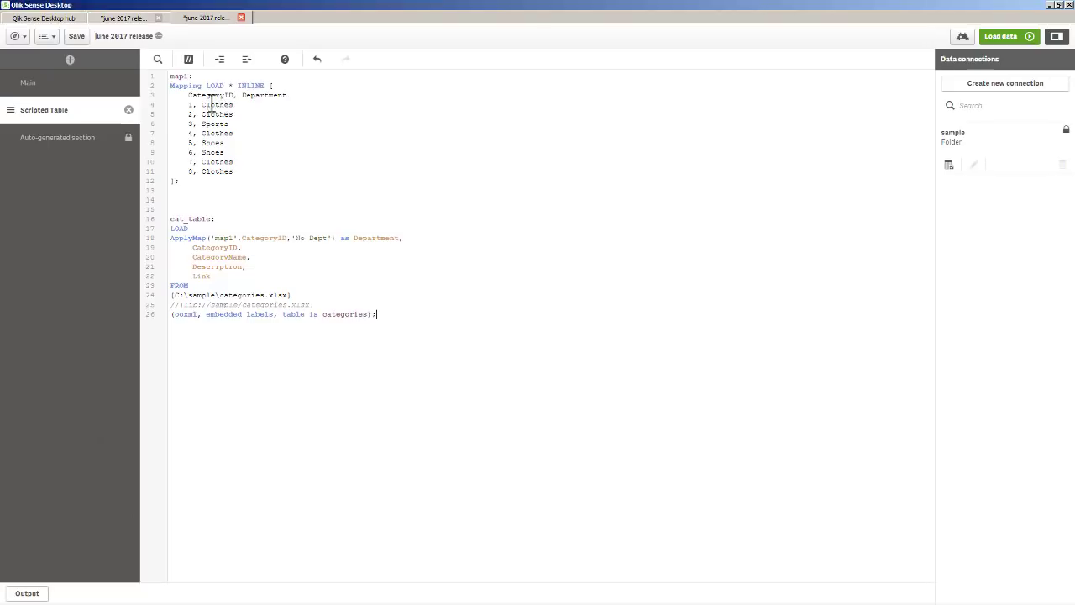
- Review the auto-generated script section from its table renaming block down to the autoCalendar definitions
click(72, 147)
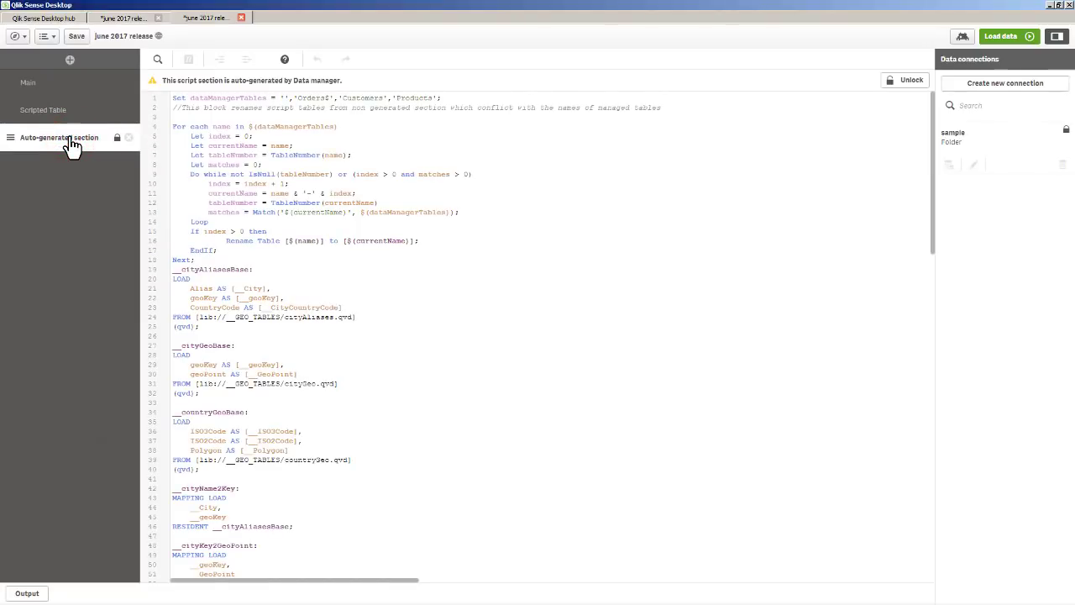
scroll(471, 235, down, 7)
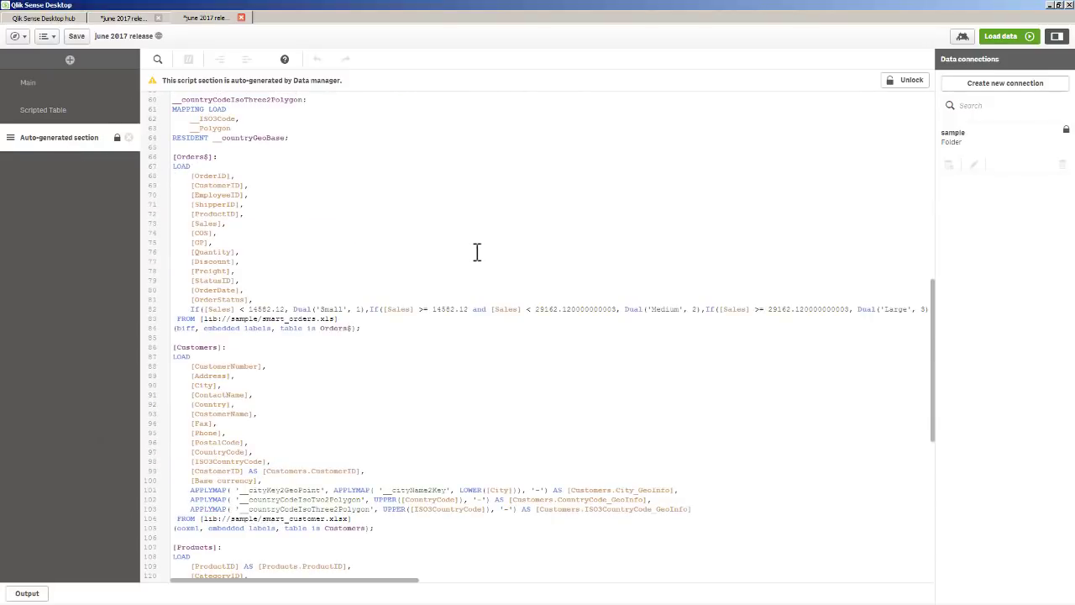
scroll(403, 394, down, 5)
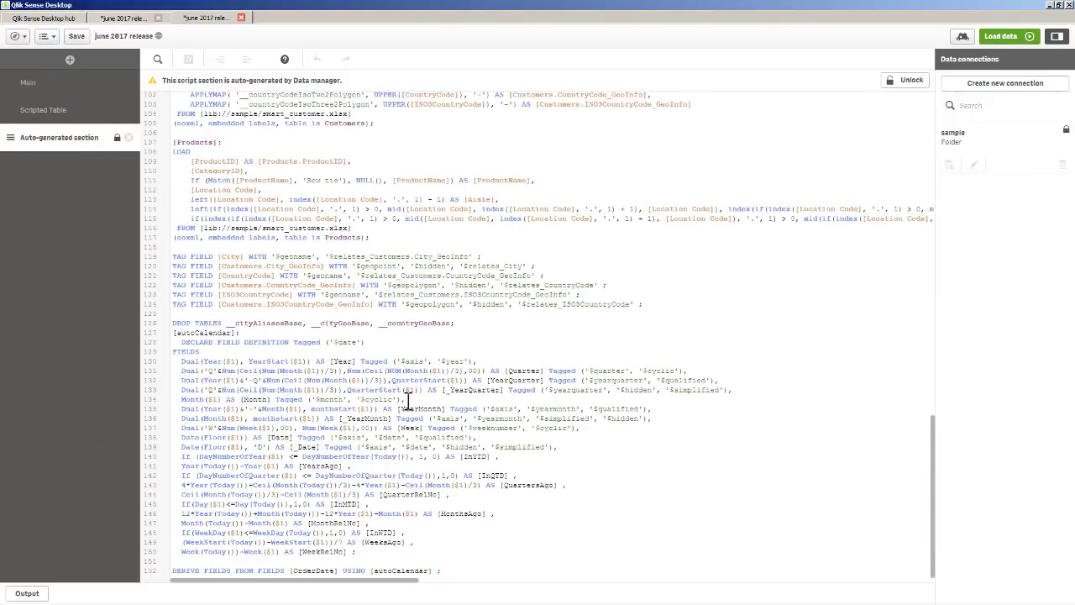
scroll(409, 395, up, 12)
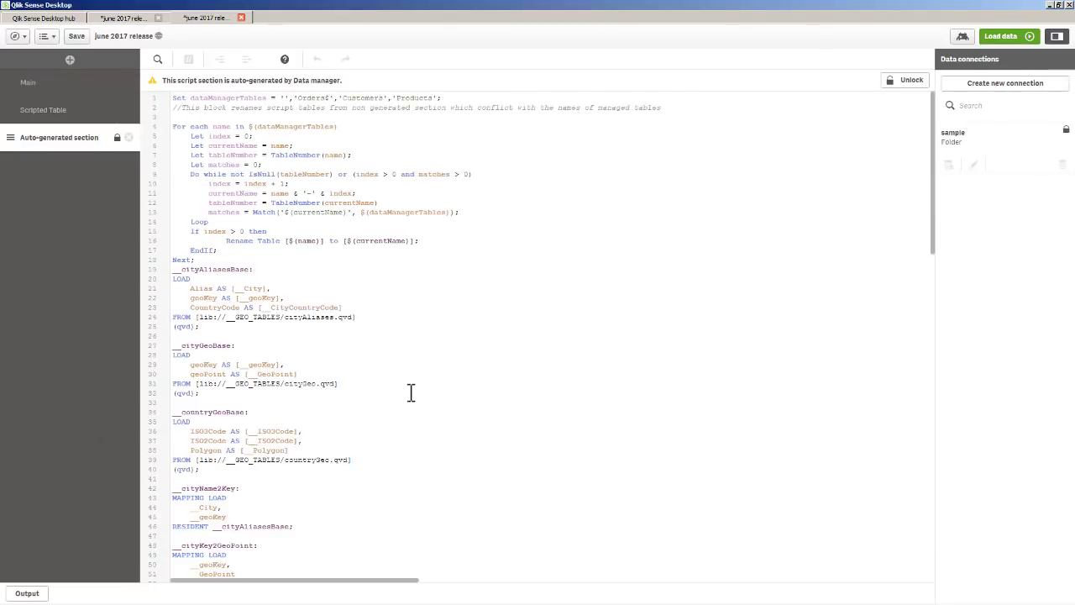
- In the Scripted Table section, make cat_table load from [lib://sample/categories.xlsx] in place of the C:\sample path, and run the data load
click(77, 109)
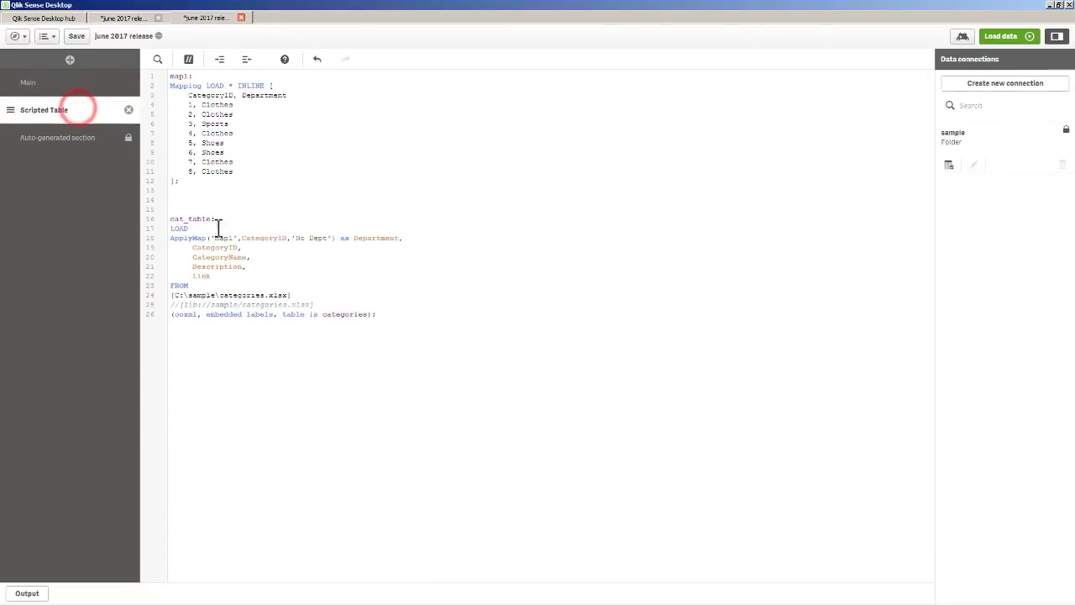
click(299, 295)
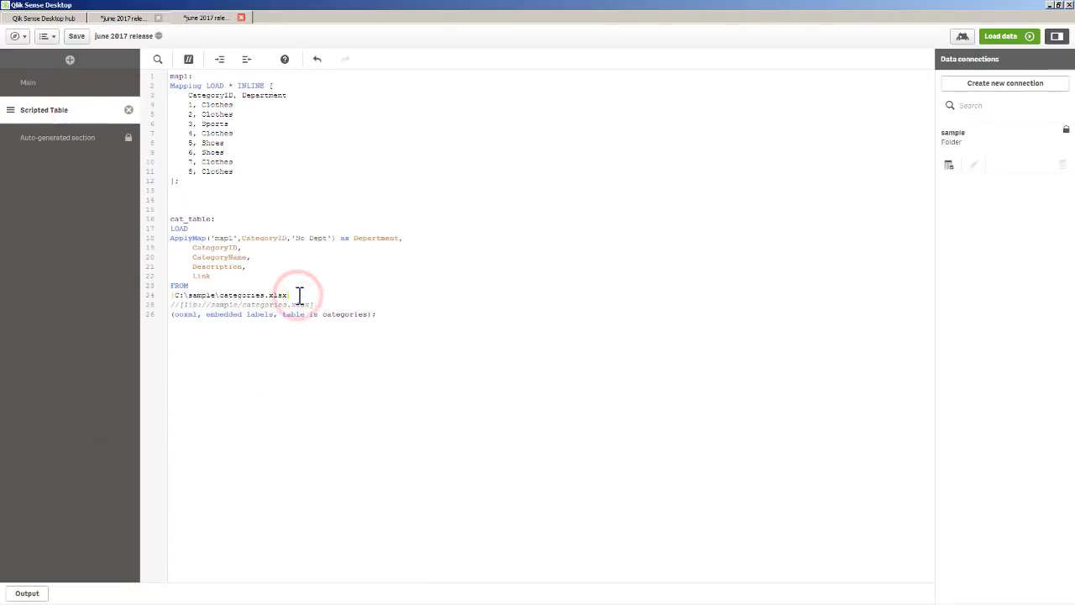
key(shift+Home)
key(BackSpace)
key(BackSpace)
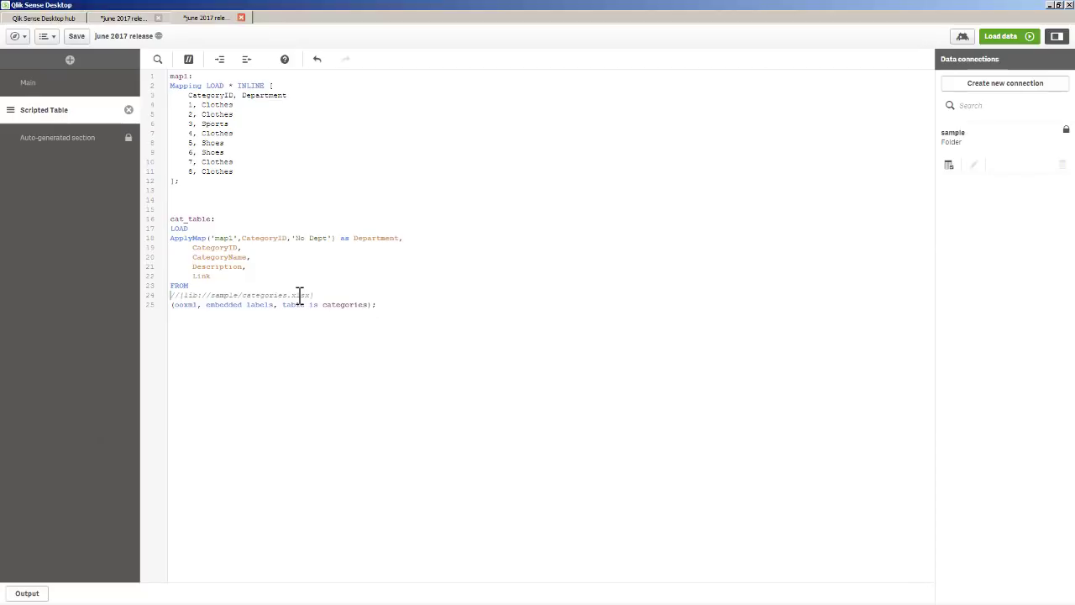
key(ctrl+k)
click(175, 296)
click(1000, 37)
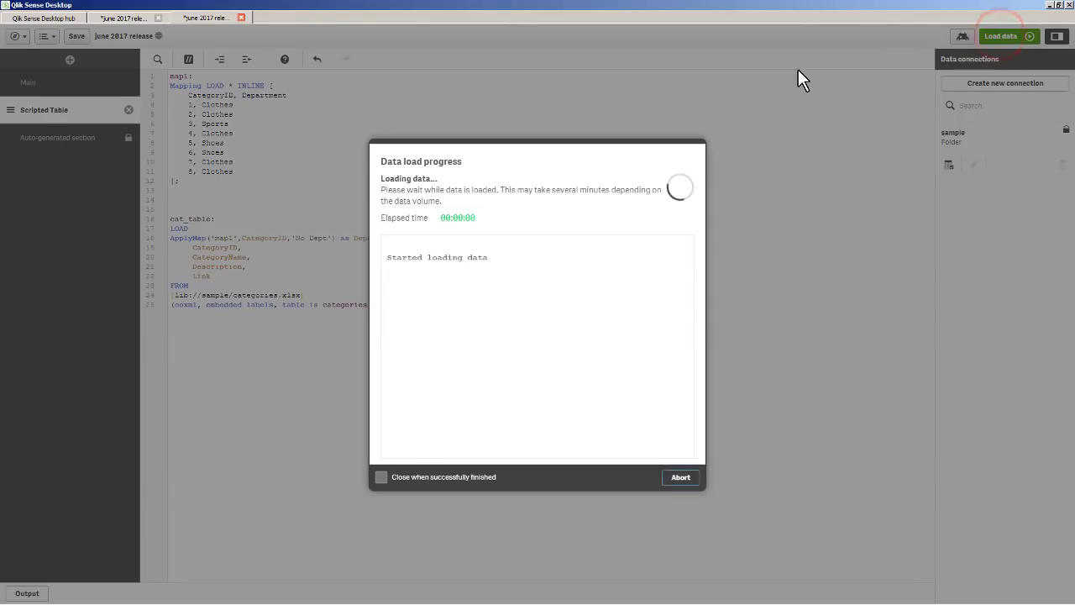
- Return to the data manager's associations view, select cat_table and synchronize the scripted tables
click(123, 19)
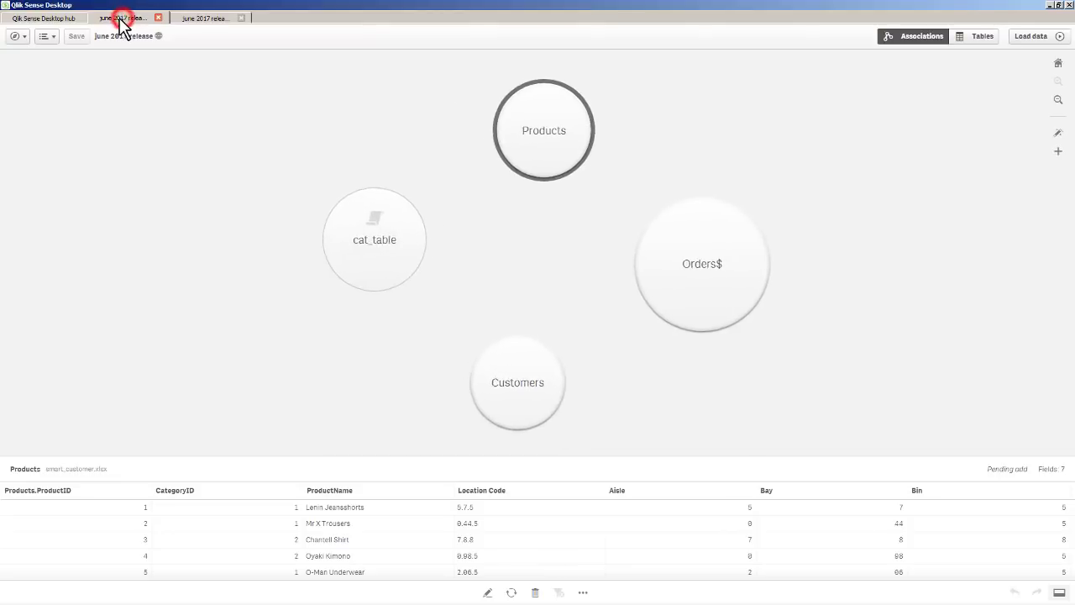
click(350, 216)
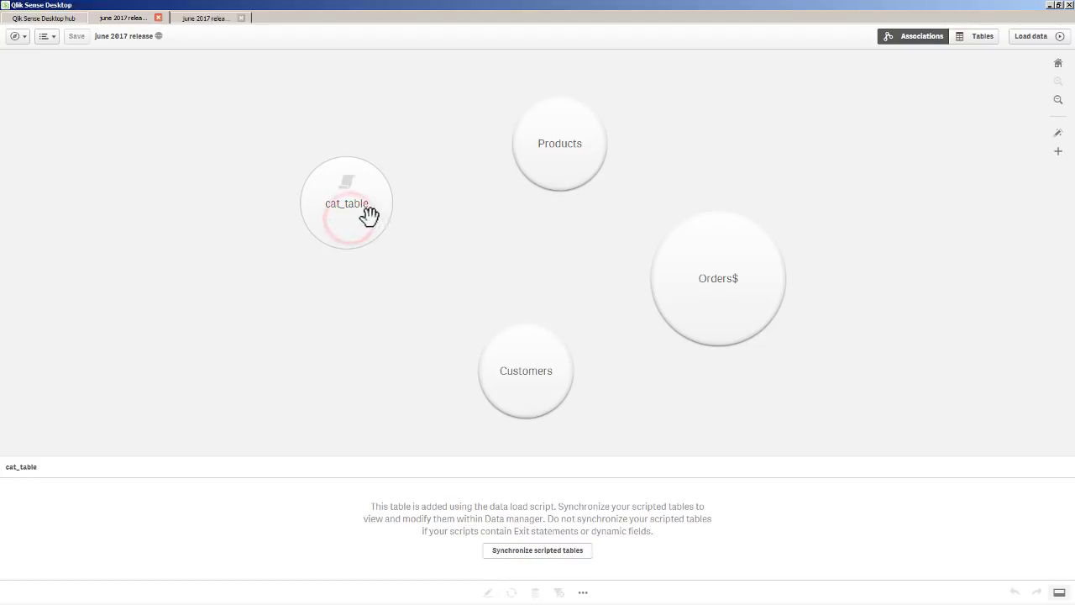
drag(369, 215, 412, 192)
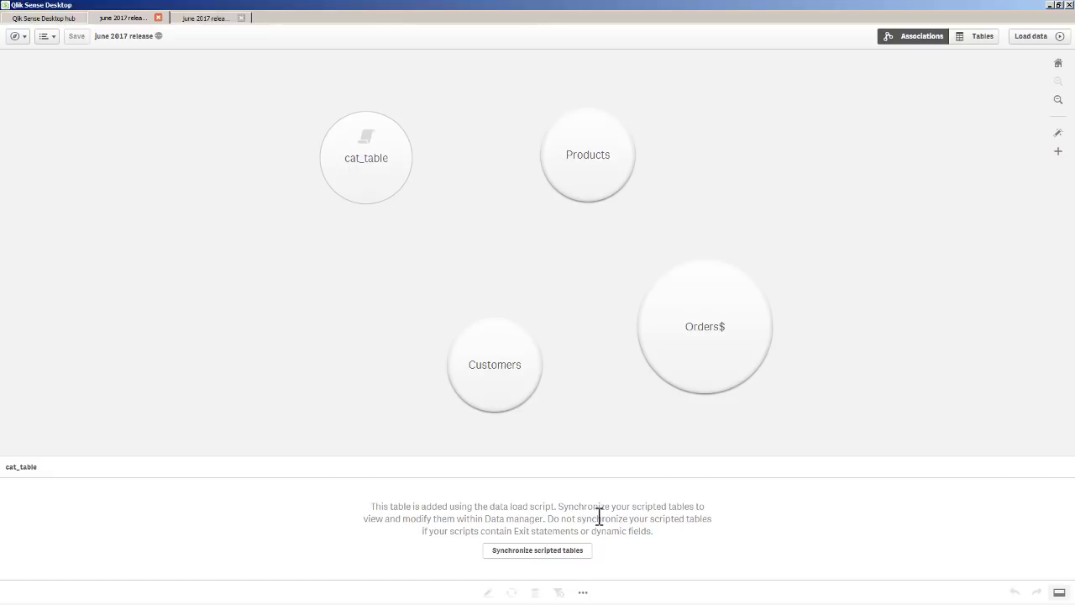
click(579, 555)
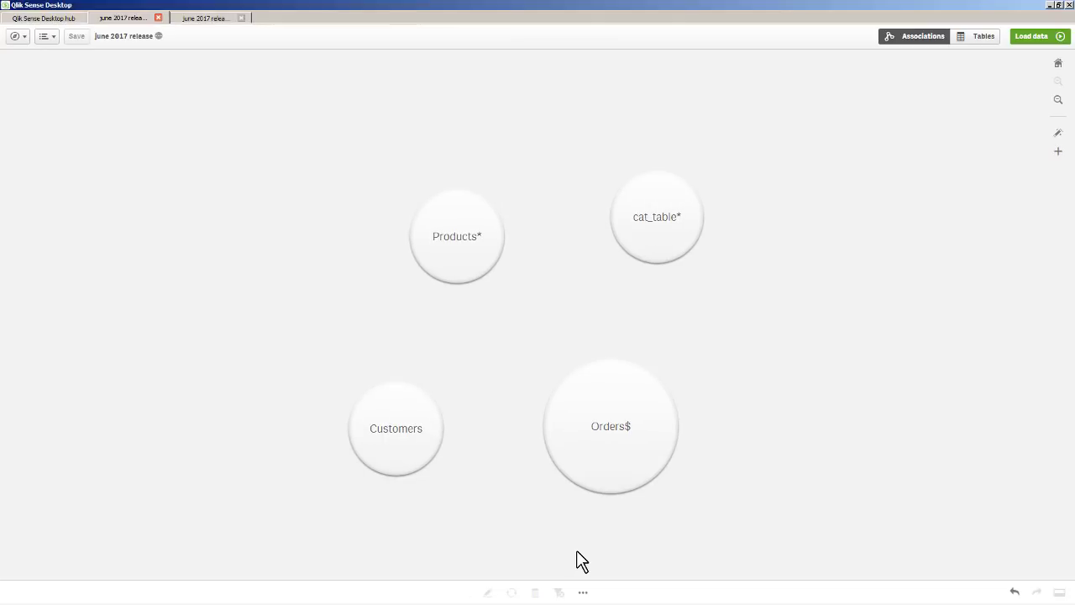
- Open the synchronized cat_table for editing to inspect its fields, and return to the associations overview
click(660, 235)
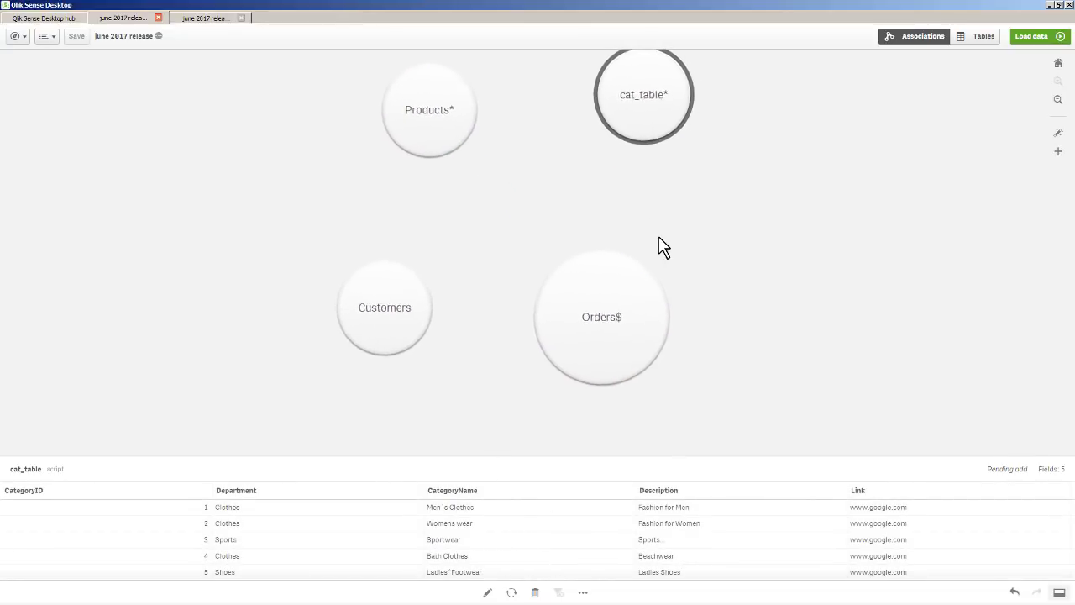
click(487, 592)
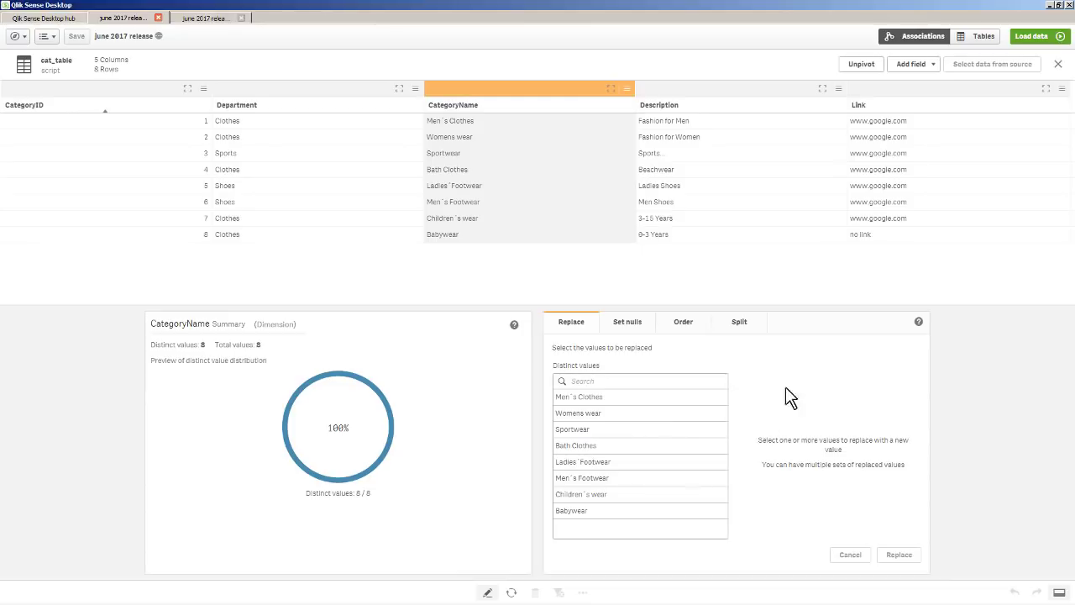
click(921, 37)
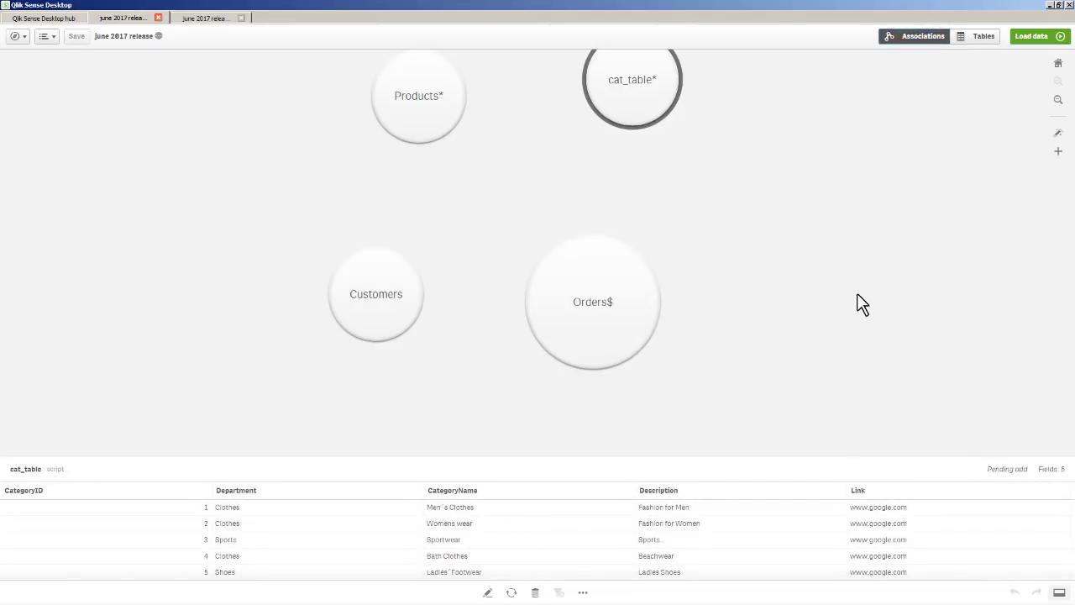
- Associate all tables automatically and check the links of Orders$ with Customers, Orders$ with Products, and Products with cat_table
click(1058, 135)
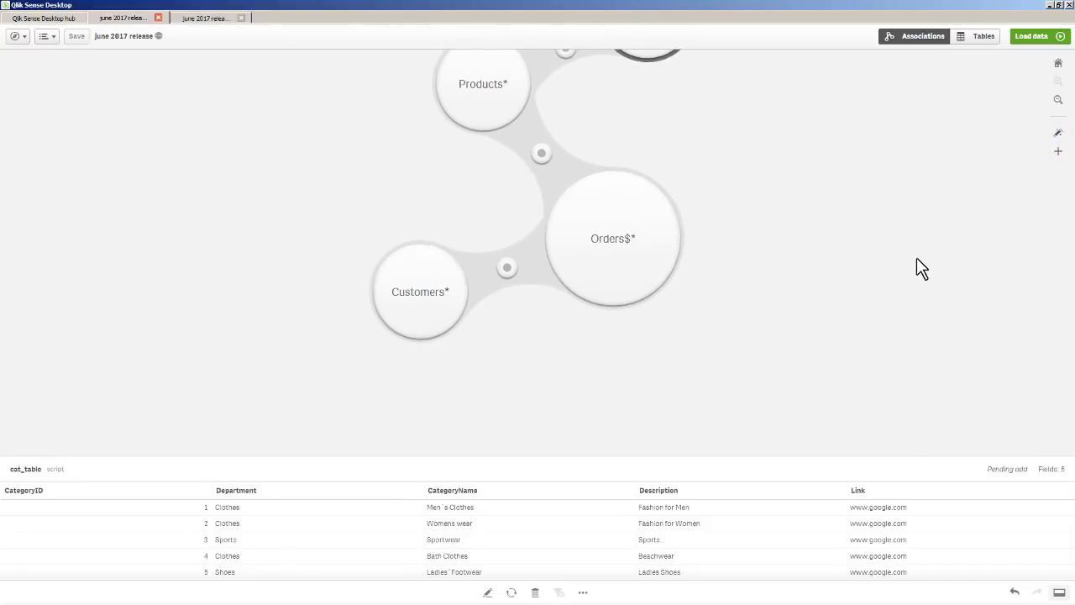
click(510, 276)
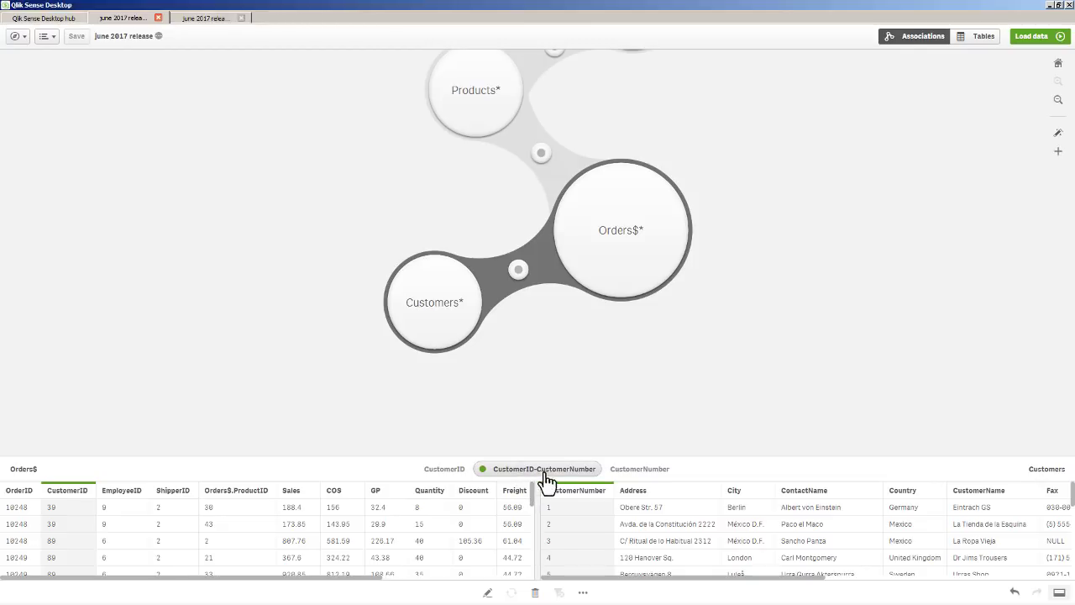
click(542, 154)
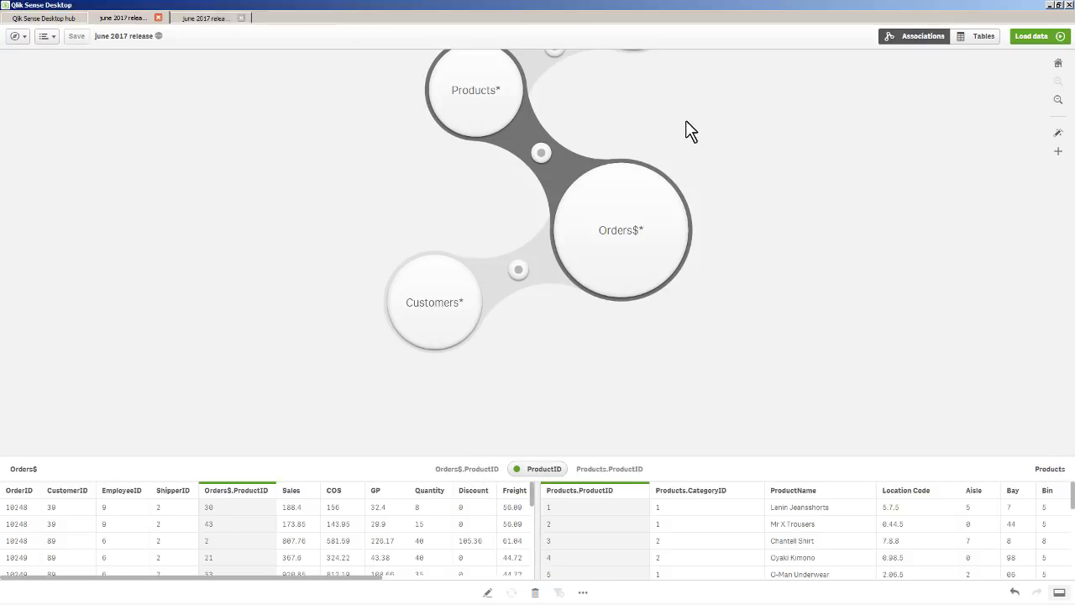
drag(686, 106, 667, 220)
click(531, 163)
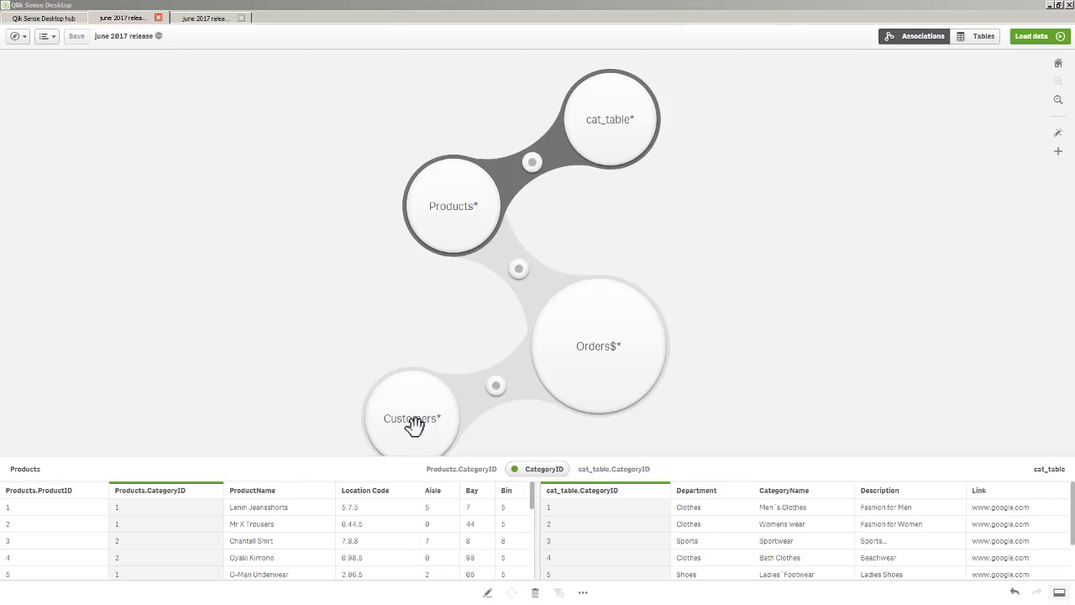
- Add the Legacy_customer_list table with all its fields from legacy_customer.xlsx in the sample folder
click(1058, 152)
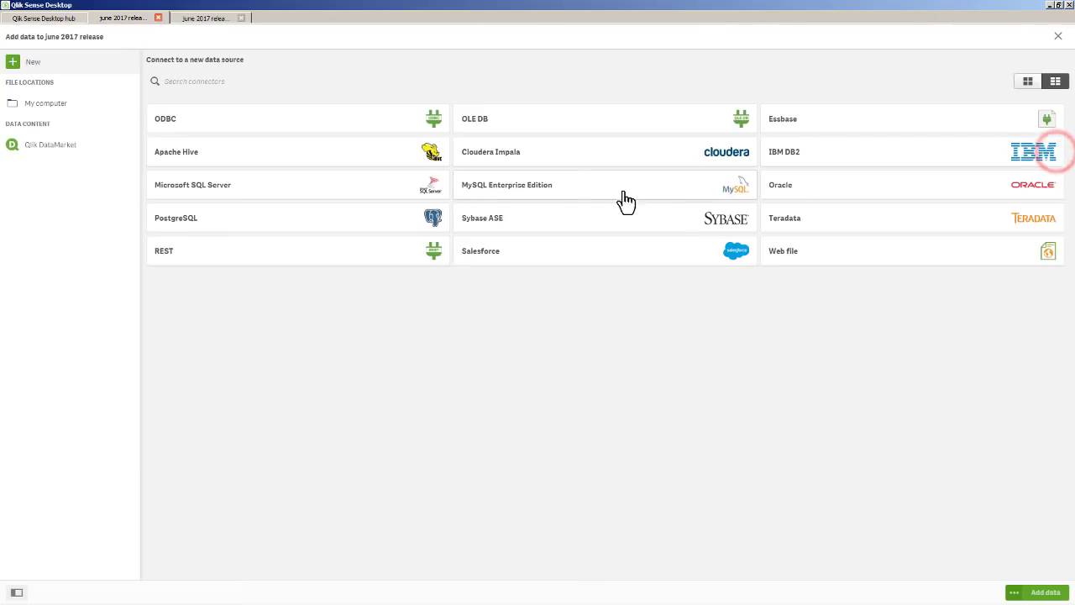
click(81, 105)
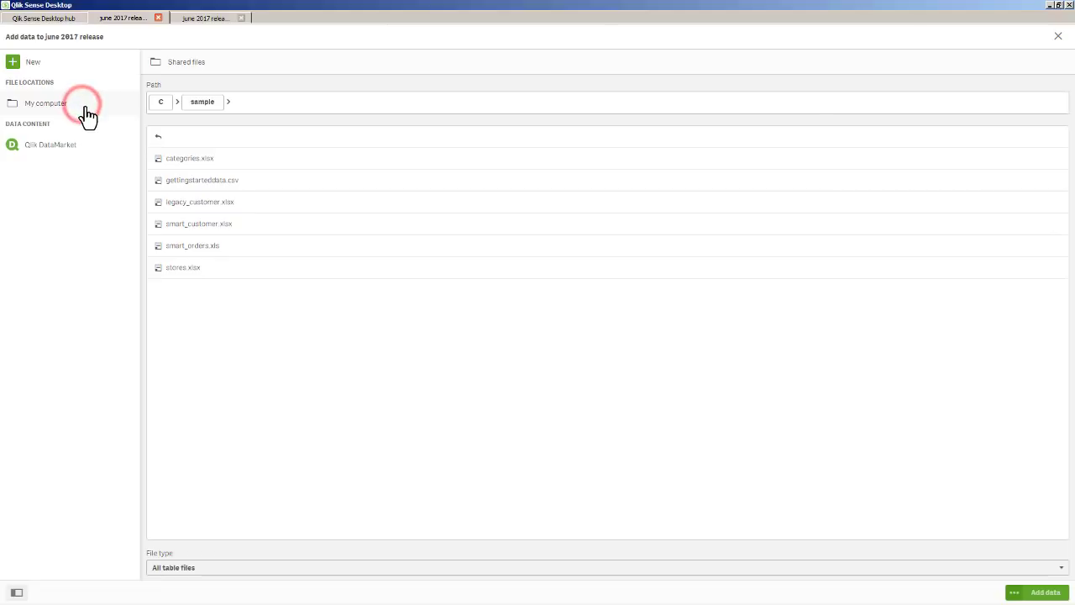
click(209, 205)
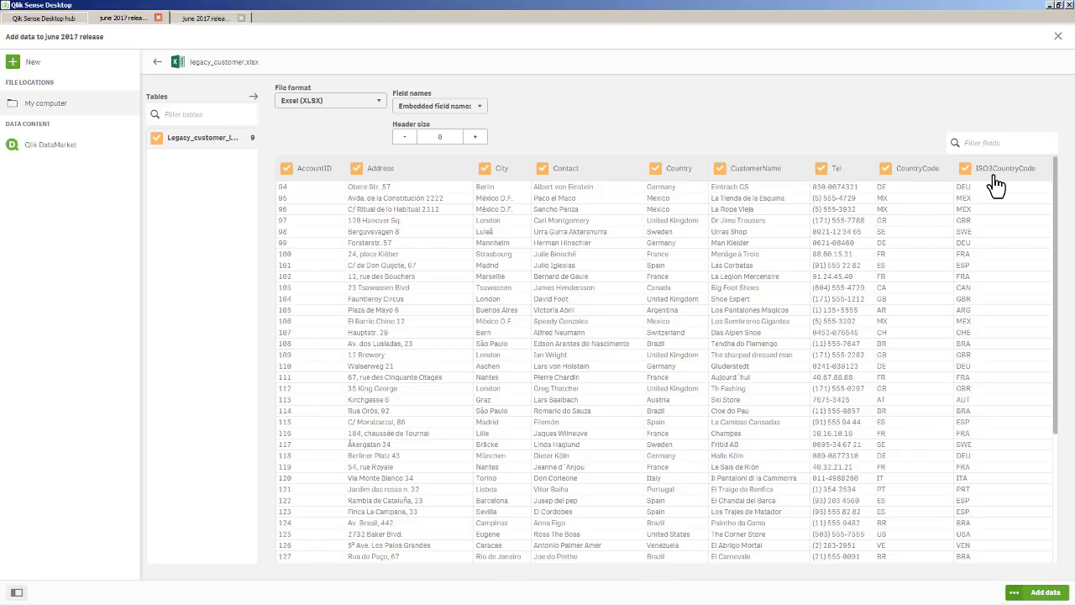
click(1044, 592)
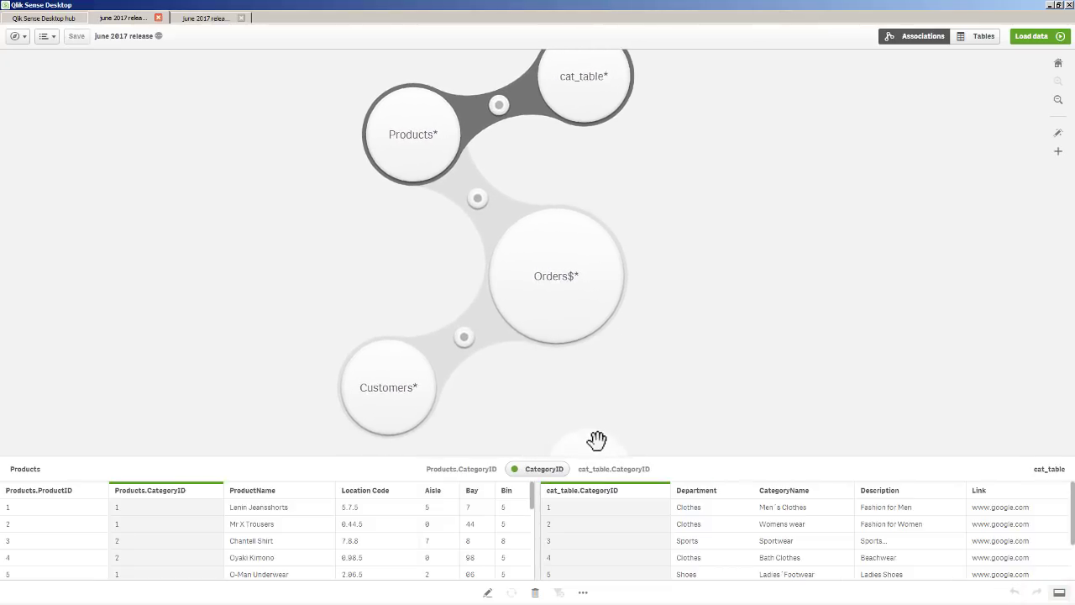
- Start concatenating the Customers table with Legacy_customer_list as the second table
drag(597, 441, 271, 273)
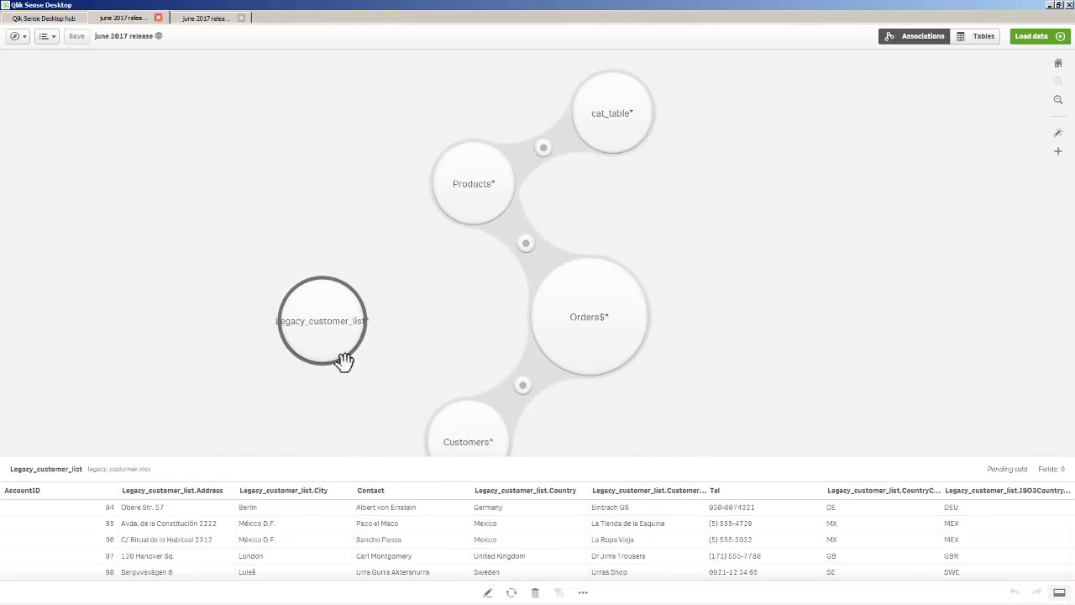
drag(467, 438, 418, 306)
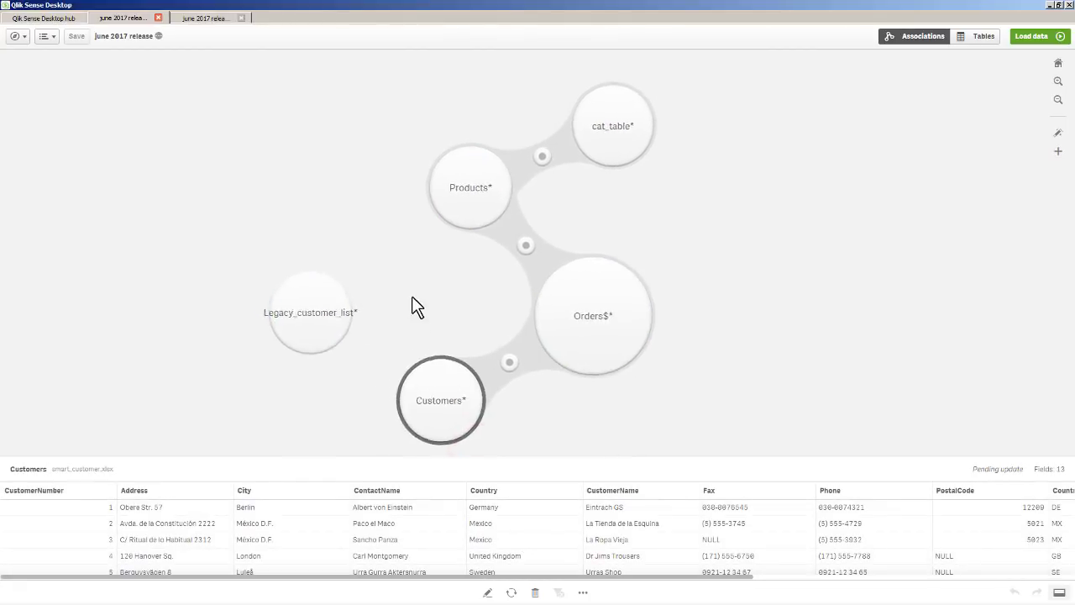
click(583, 593)
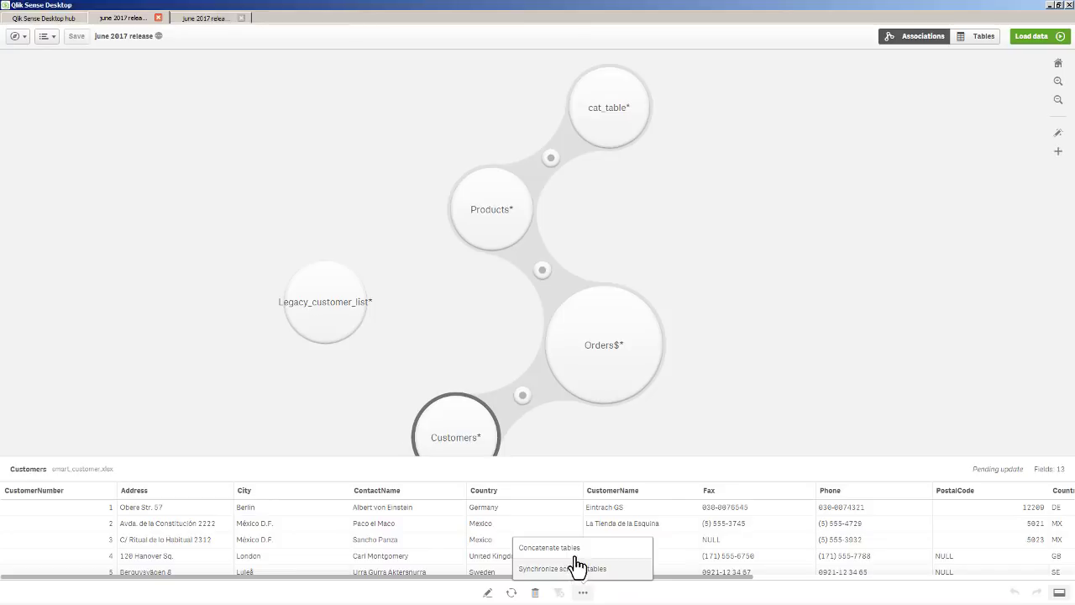
click(574, 548)
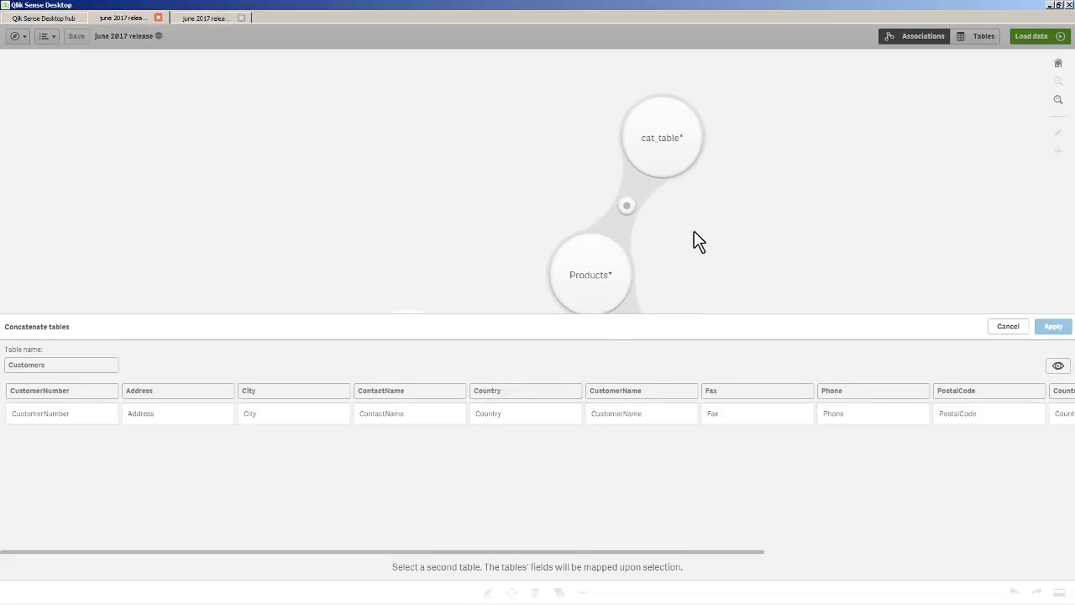
drag(718, 267, 691, 137)
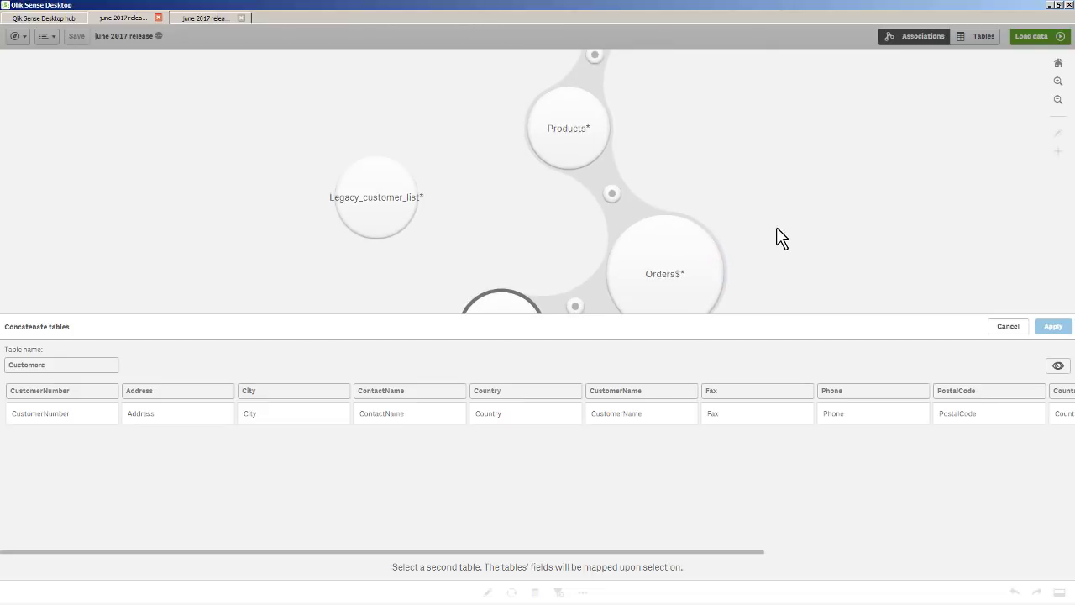
drag(777, 228, 751, 173)
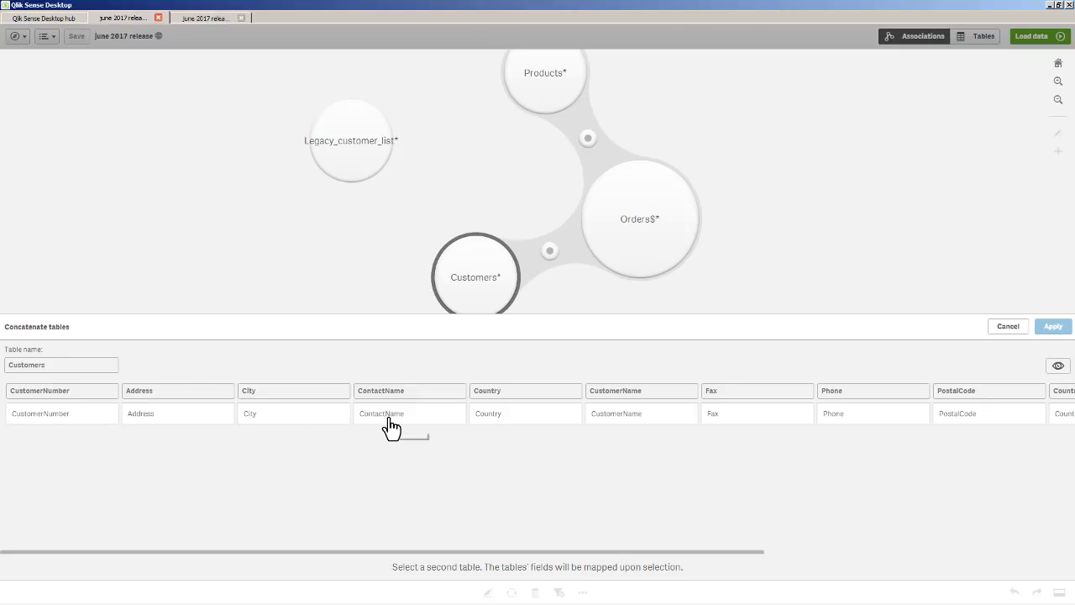
click(357, 148)
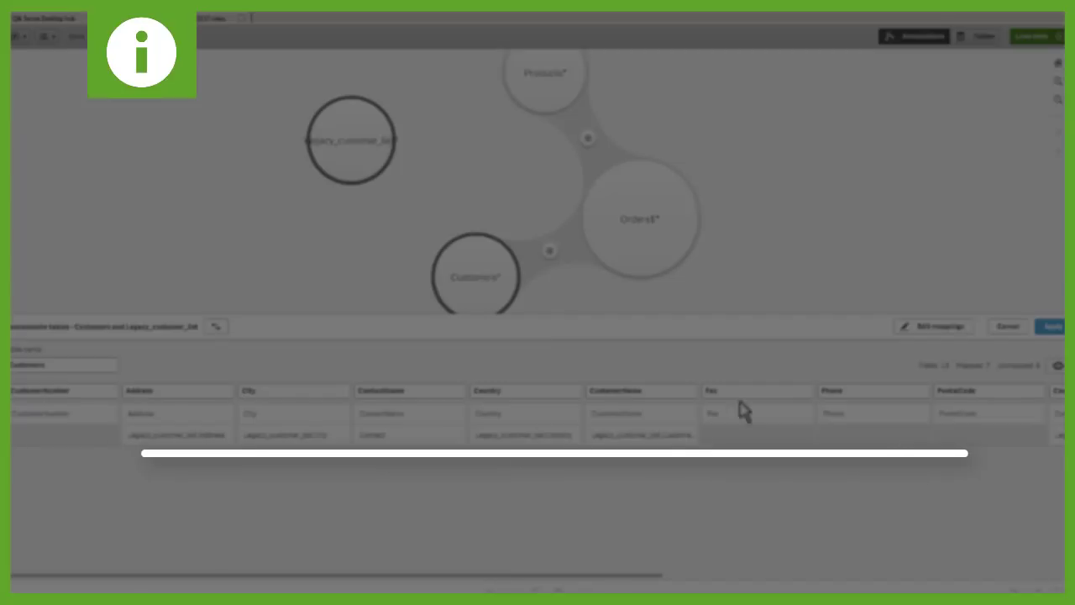
- Edit the concatenation mappings to map the legacy AccountID to CustomerNumber and remove the Fax field
click(917, 327)
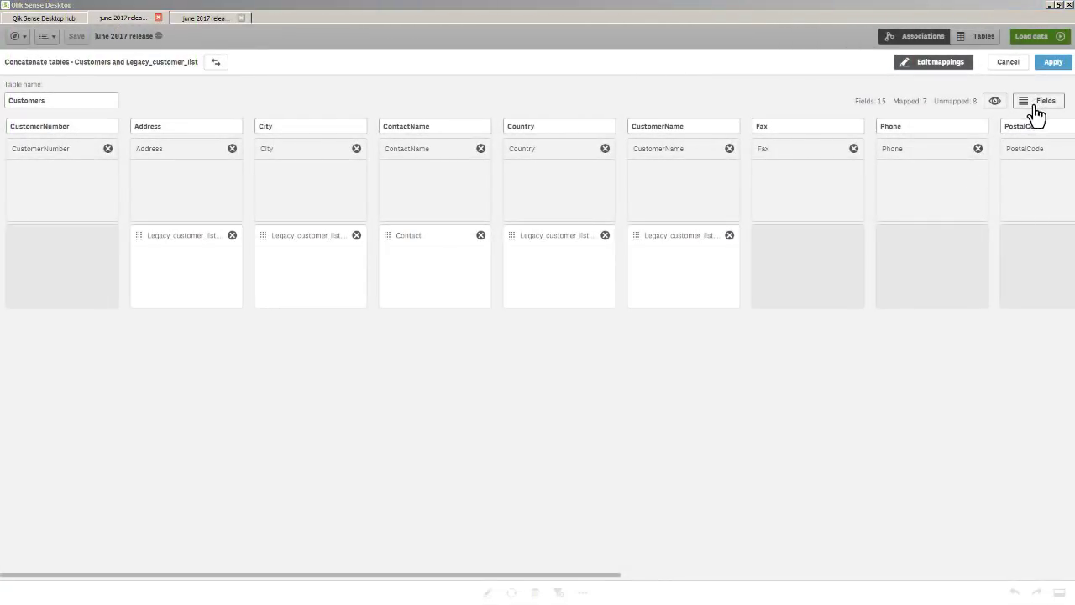
click(1036, 108)
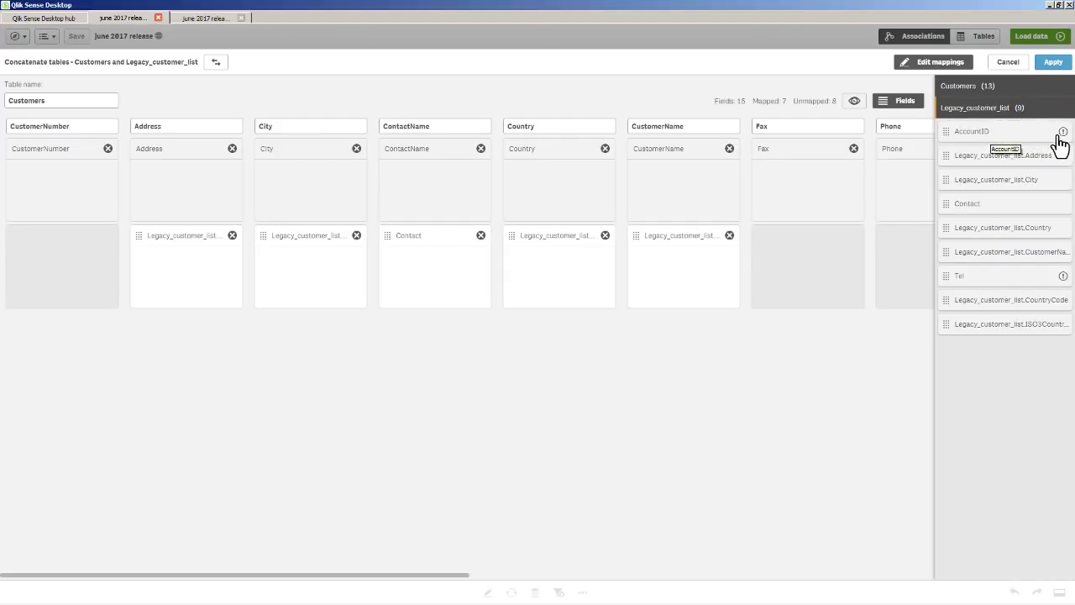
mouse_move(1063, 138)
drag(989, 134, 62, 257)
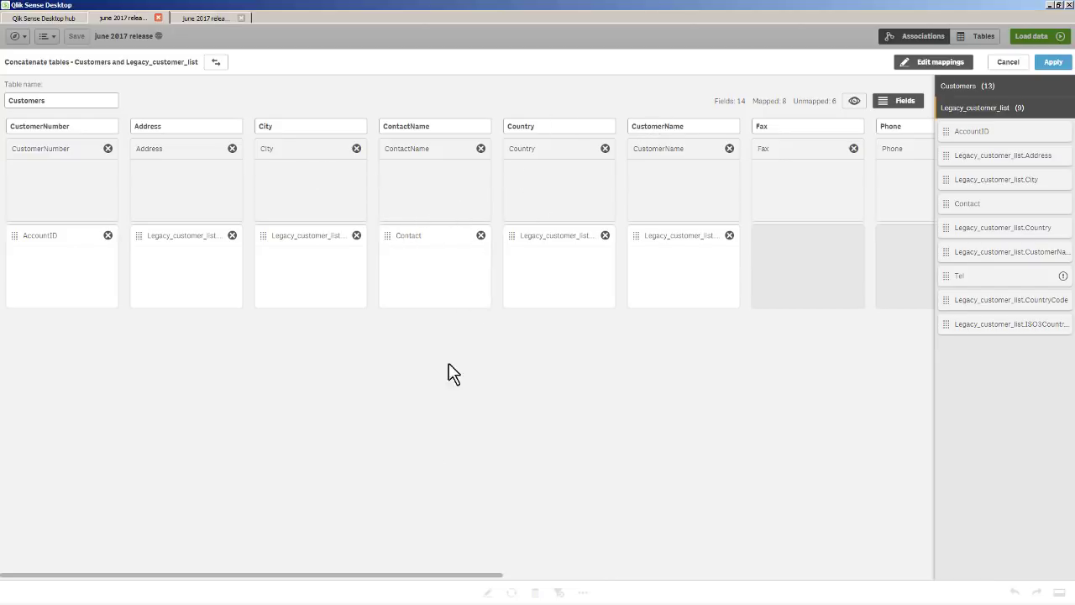
drag(434, 576, 597, 593)
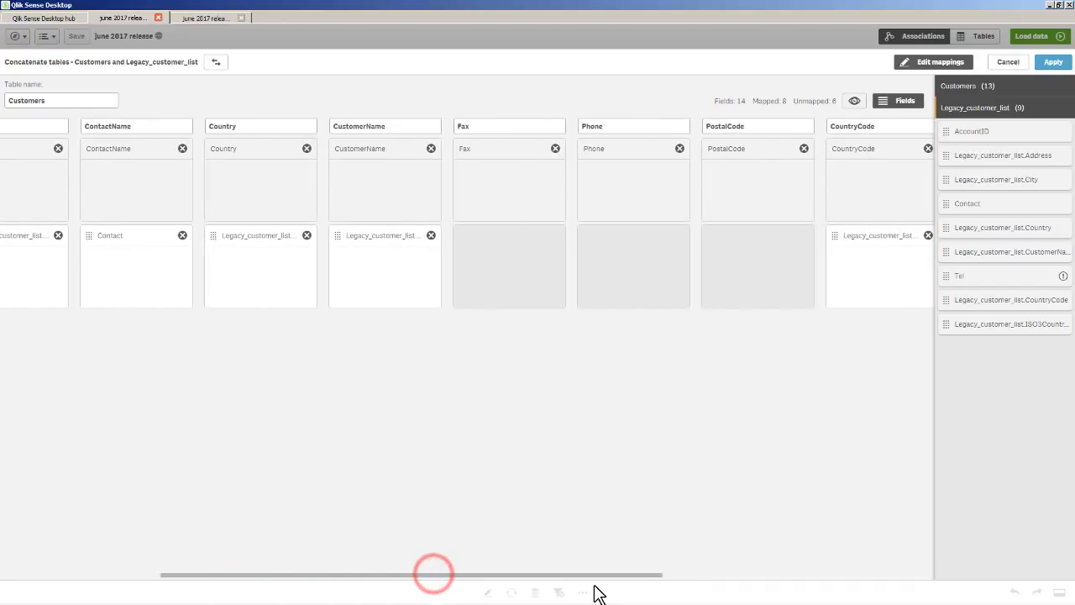
click(555, 148)
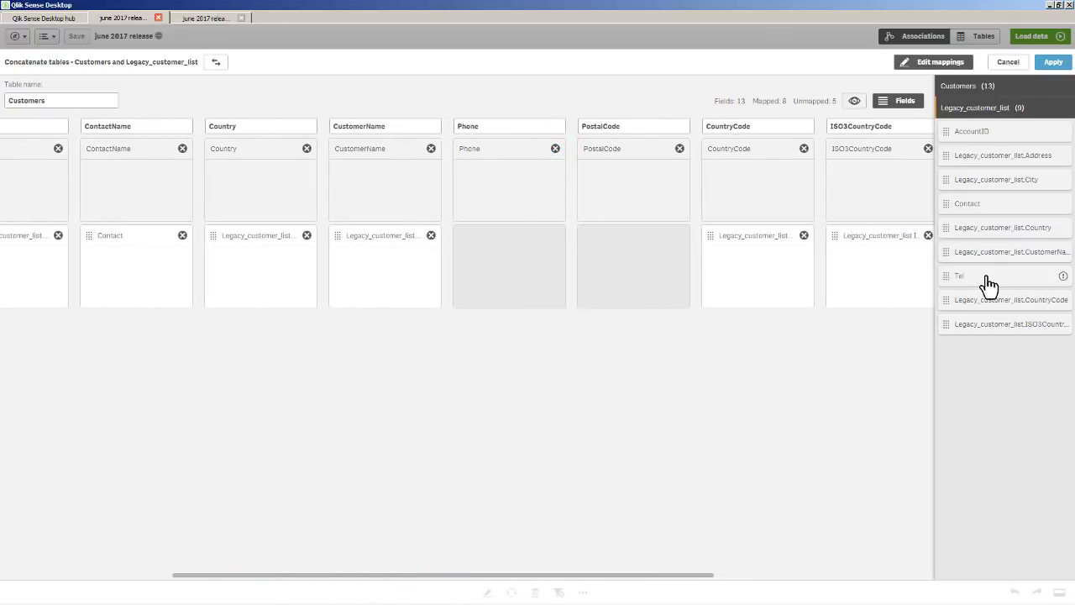
- Map the legacy Tel field to Phone, remove the unmapped PostalCode, Customers.CustomerID and Base currency fields, and apply the concatenation after previewing its data
drag(984, 280, 496, 246)
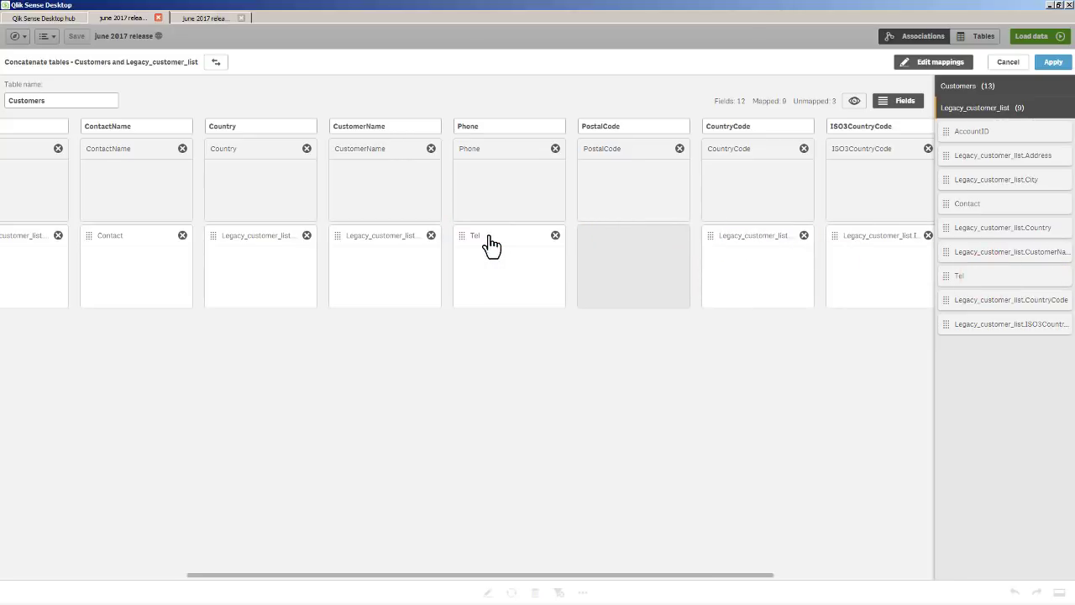
click(679, 149)
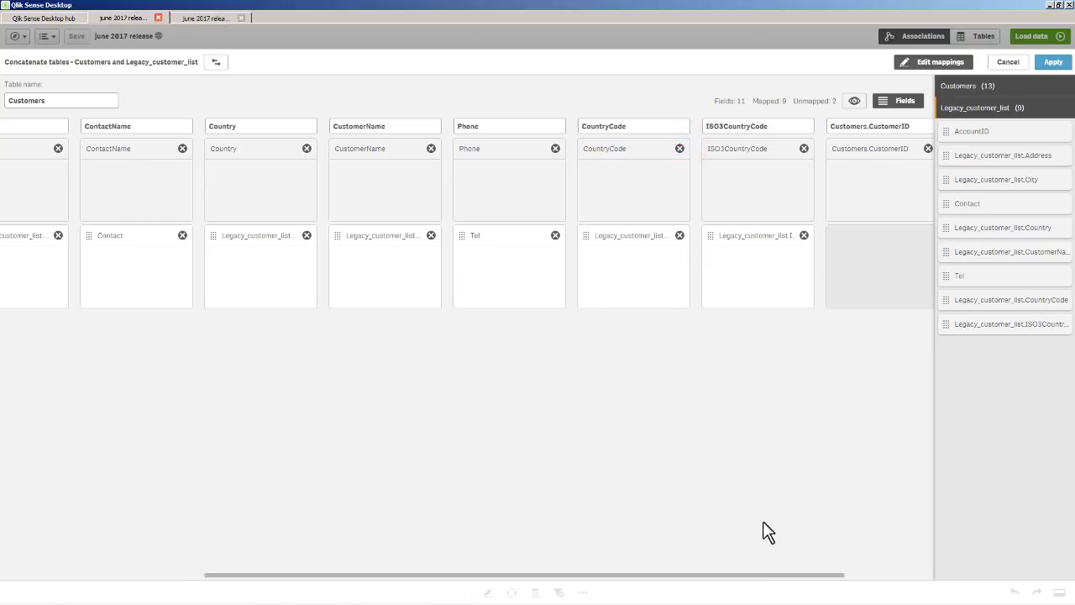
drag(747, 576, 831, 579)
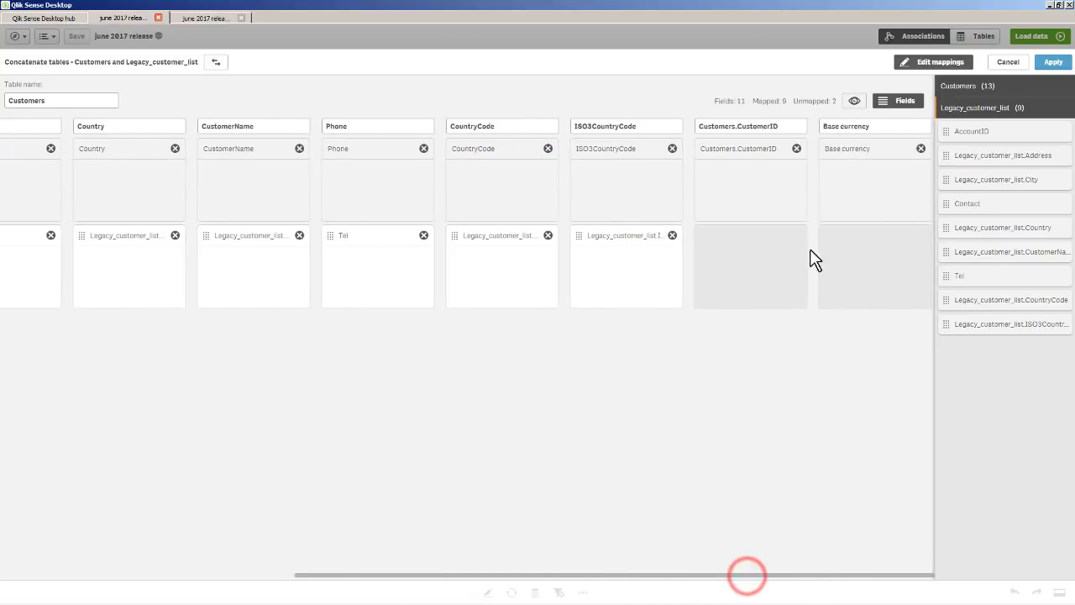
click(797, 148)
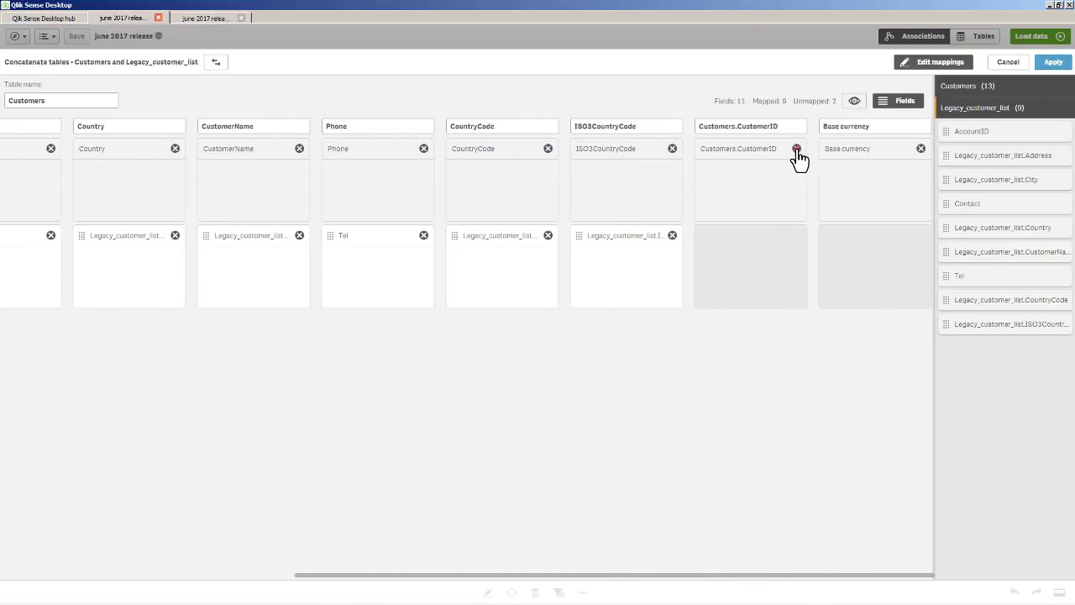
click(921, 149)
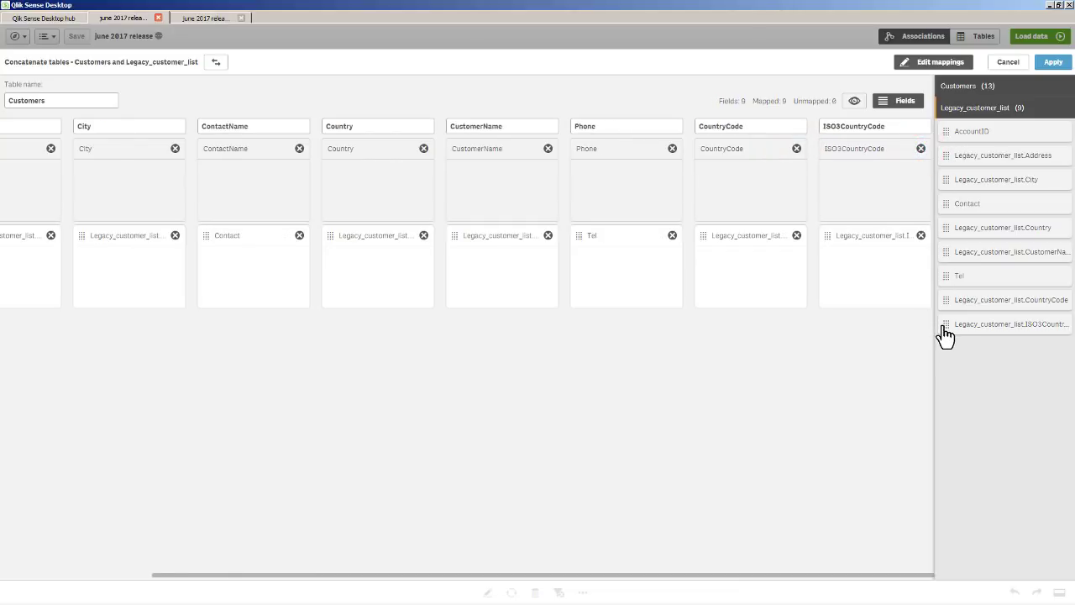
click(854, 101)
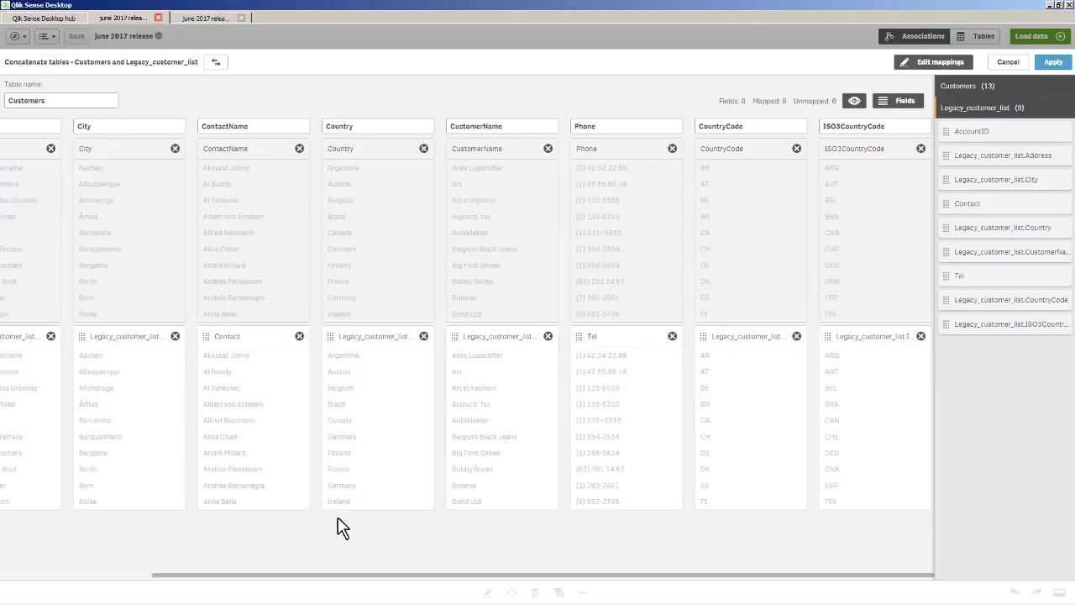
click(1051, 64)
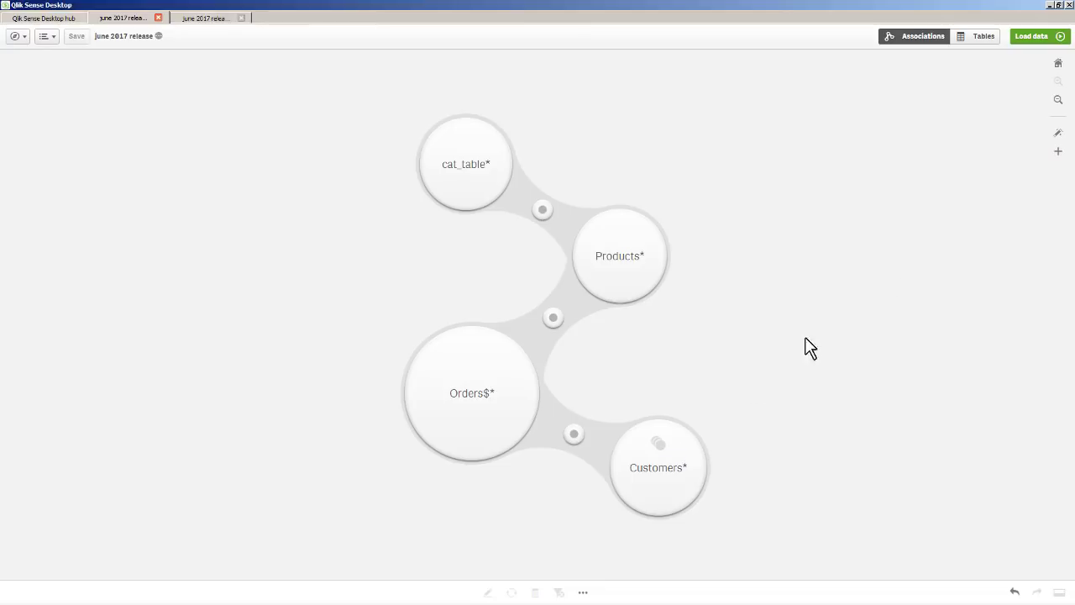
- Load the data into the app and open the new sheet for editing with the available charts listed
click(1029, 38)
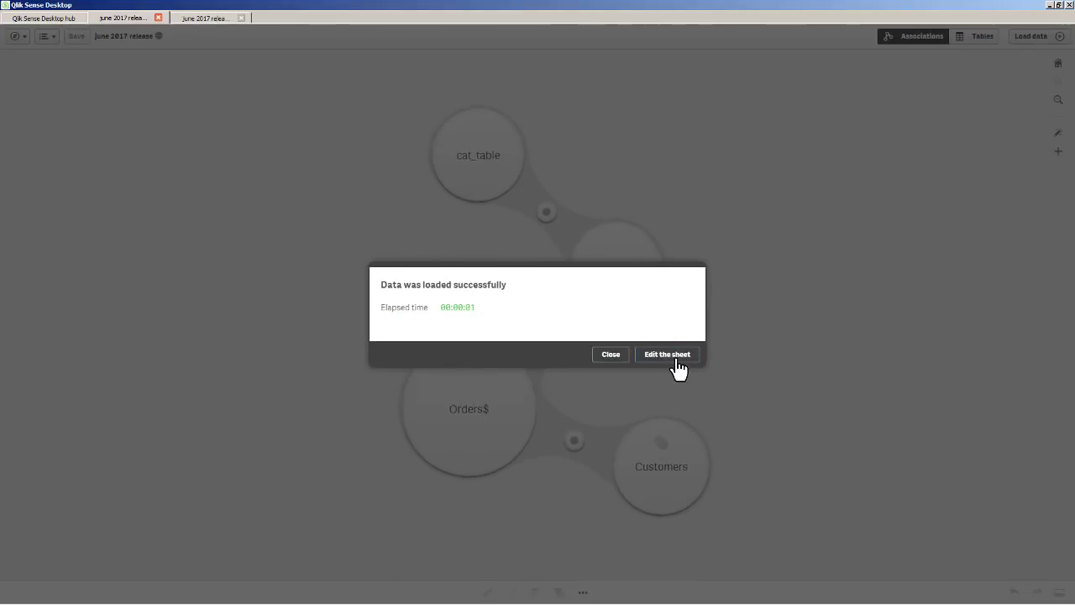
click(675, 356)
click(13, 62)
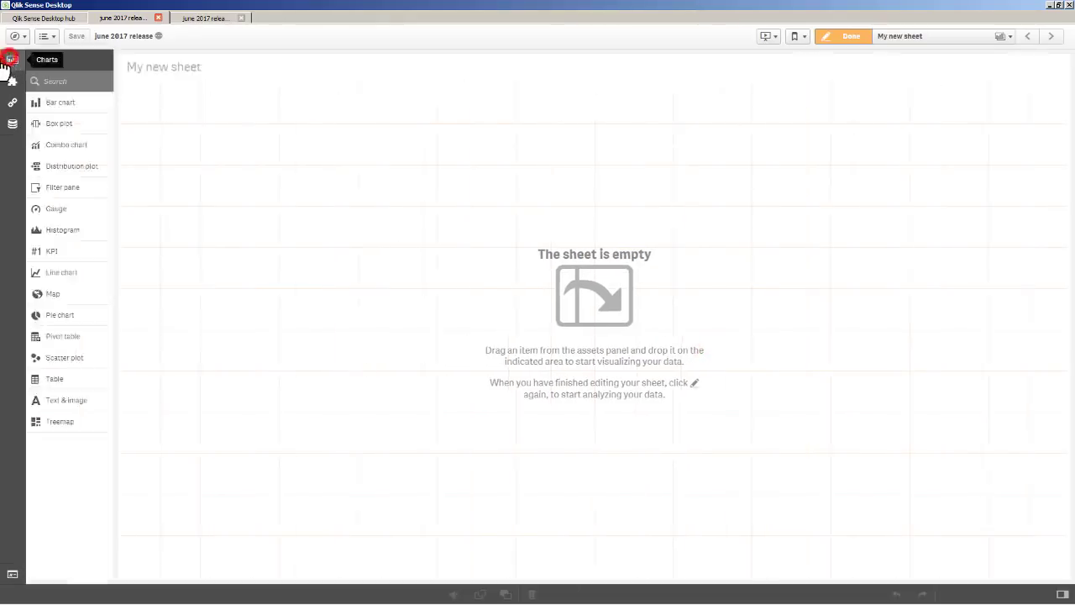